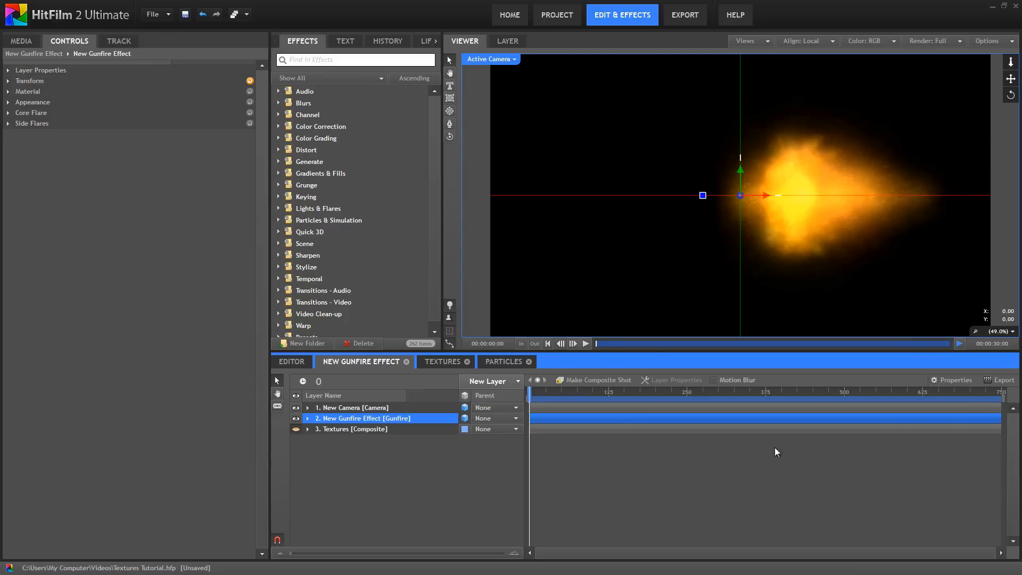
- Set the gunfire effect's appearance texture source to None
{"action": "left_click", "coordinate": [8, 103]}
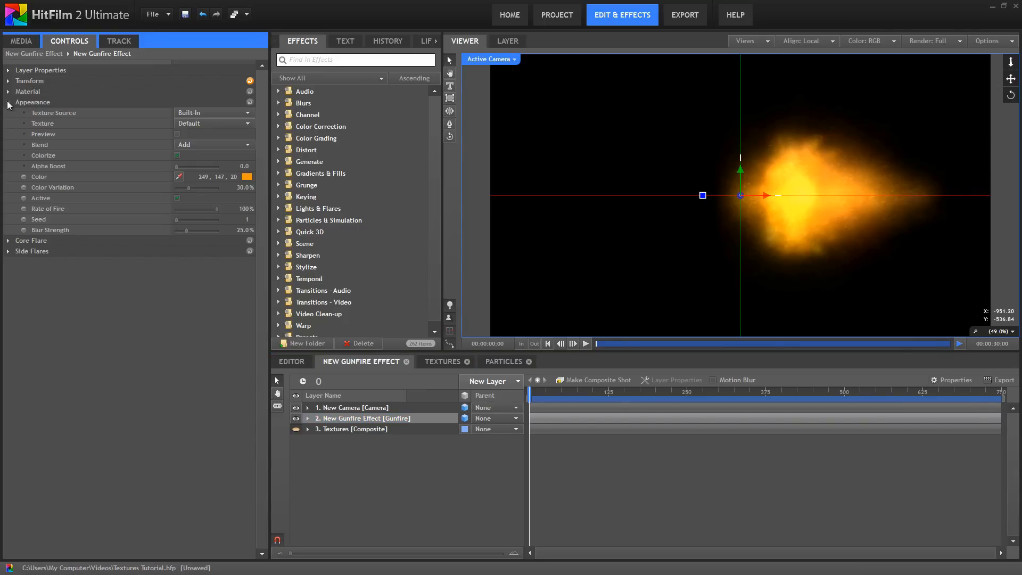
{"action": "left_click", "coordinate": [241, 113]}
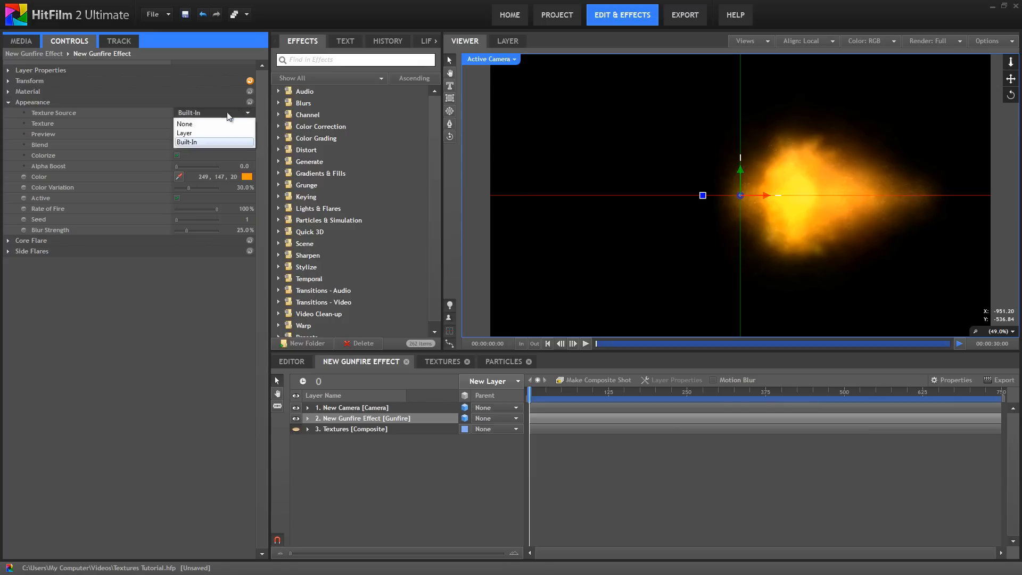
{"action": "left_click", "coordinate": [204, 125]}
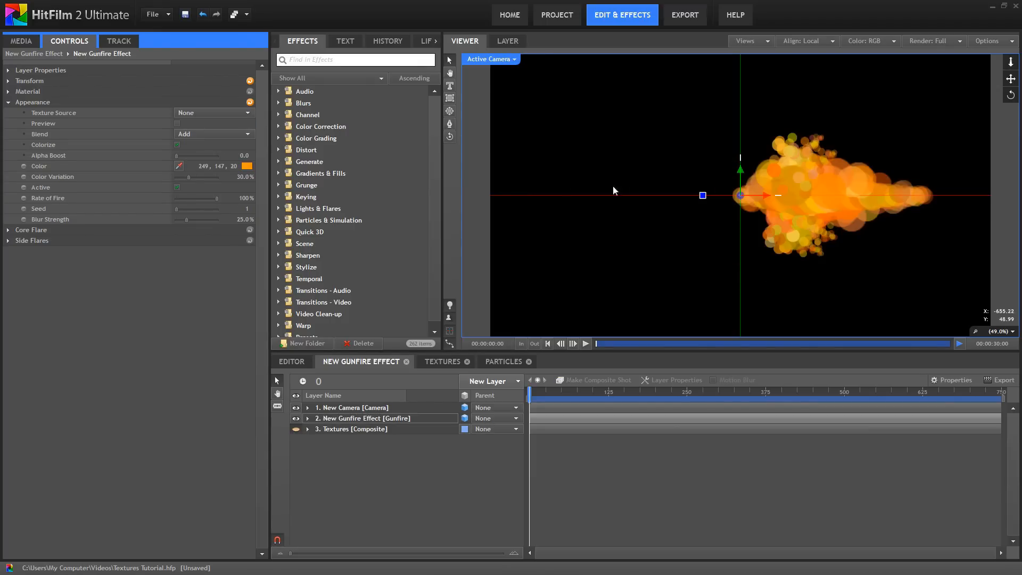
- Try rotating the gunfire effect's Y orientation to view its particles from different angles, and restore the original orientation
{"action": "left_click", "coordinate": [8, 81]}
{"action": "left_click_drag", "start_coordinate": [226, 135], "coordinate": [247, 147]}
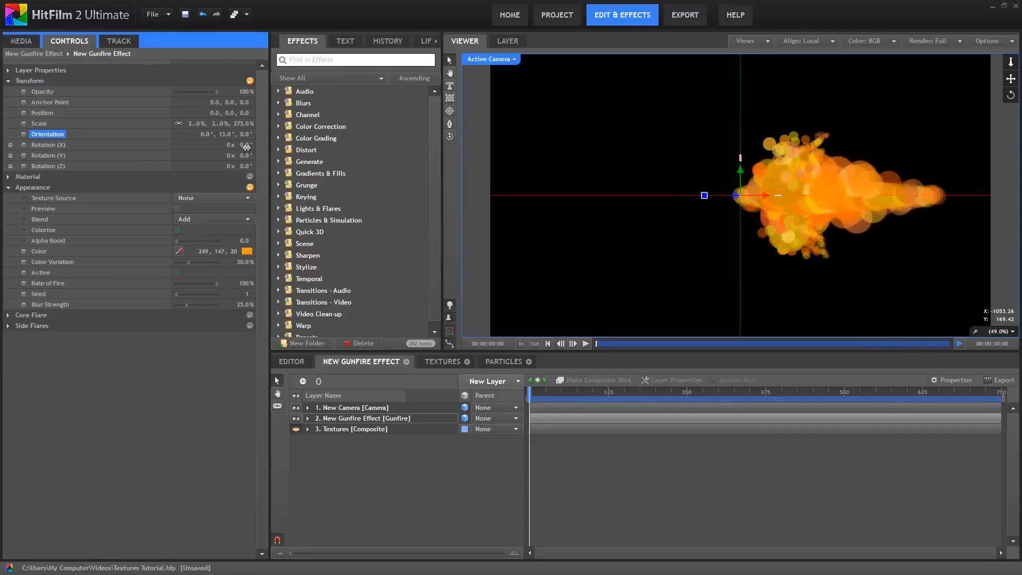
{"action": "left_click", "coordinate": [8, 80]}
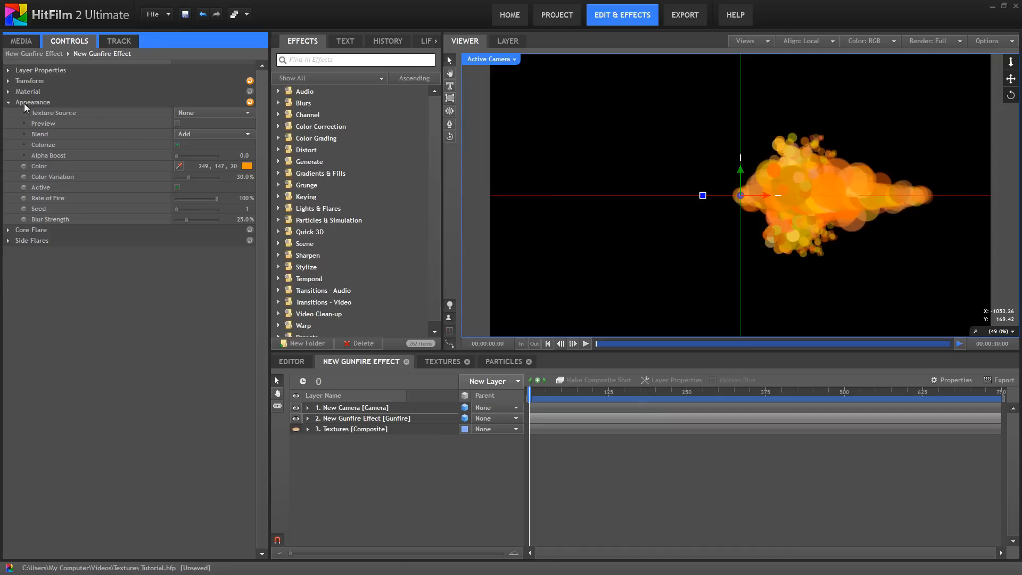
- Switch the texture source to Built-In, try the Assault Rifle (Daylight) and Colt 45 textures, and restore the Default texture
{"action": "left_click", "coordinate": [248, 112]}
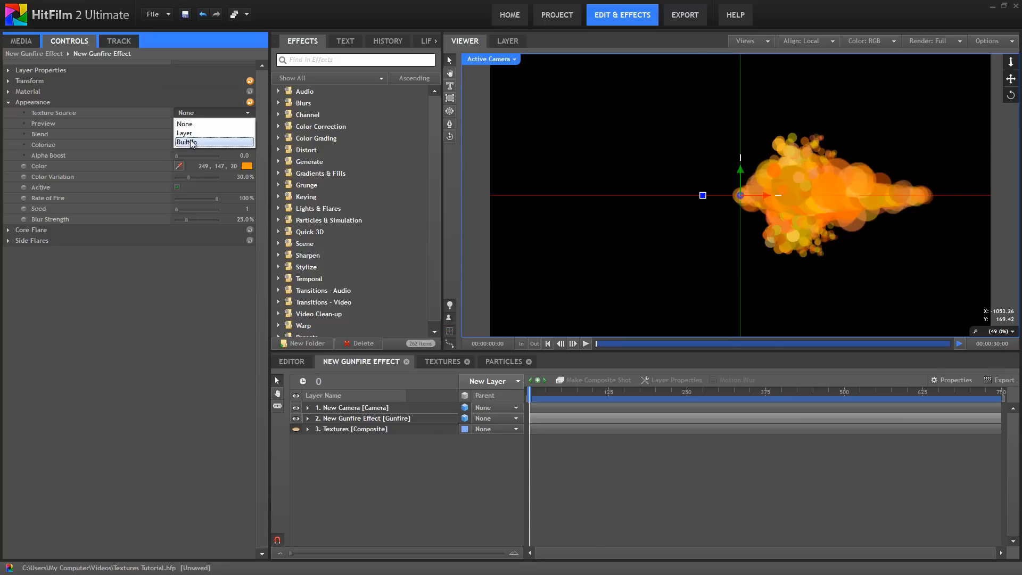
{"action": "left_click", "coordinate": [192, 142]}
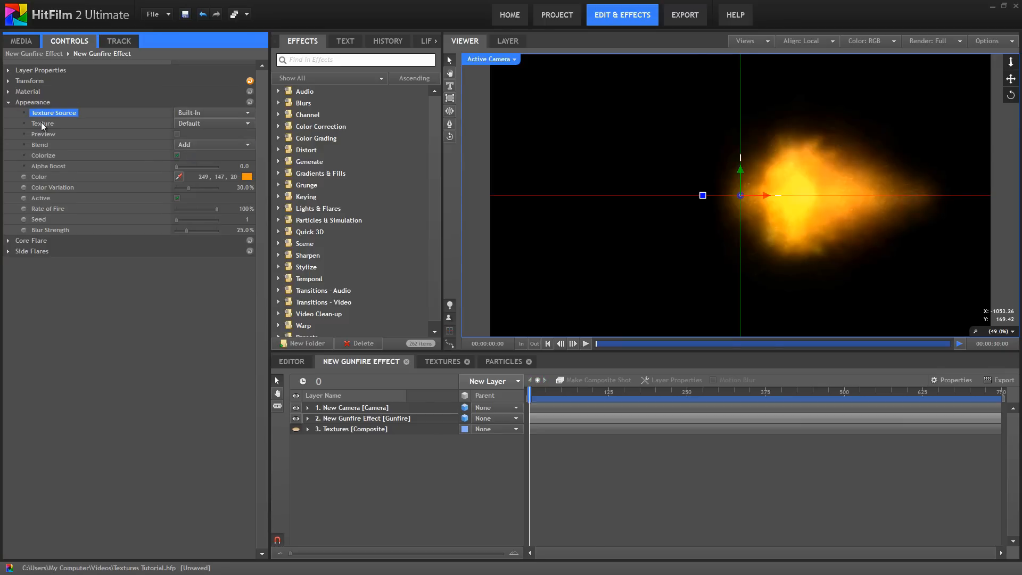
{"action": "left_click", "coordinate": [249, 123]}
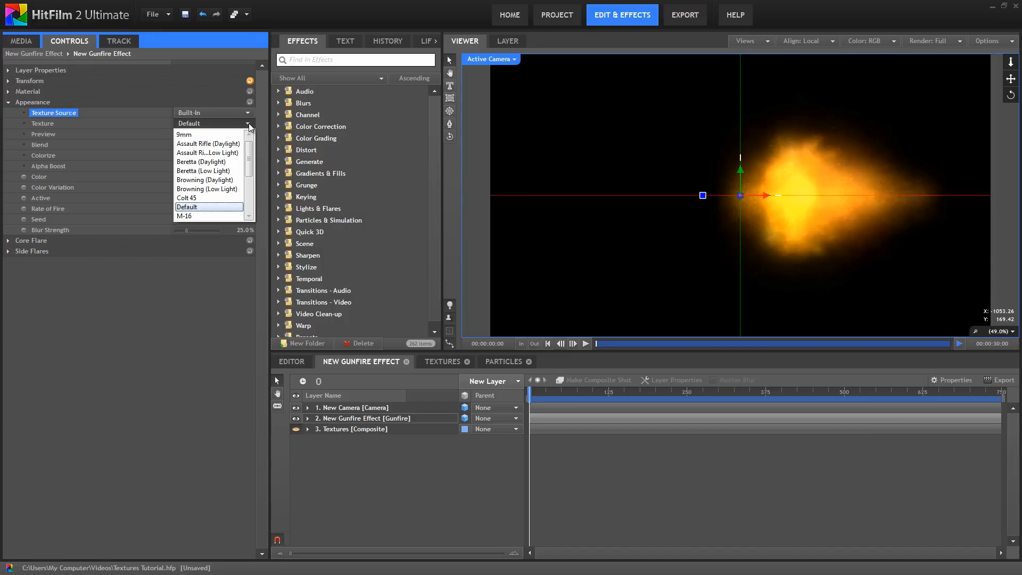
{"action": "left_click", "coordinate": [229, 143]}
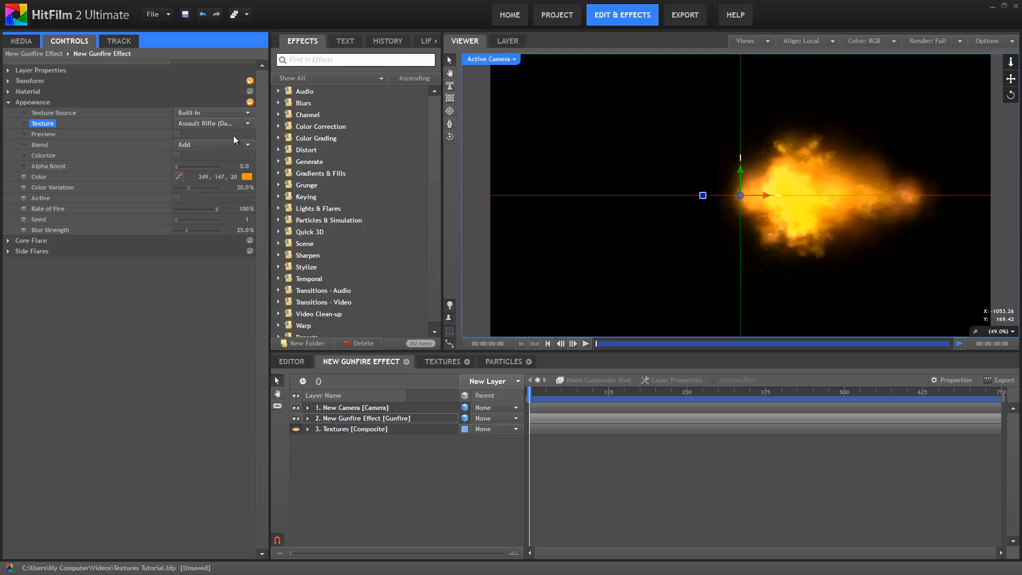
{"action": "left_click", "coordinate": [245, 125]}
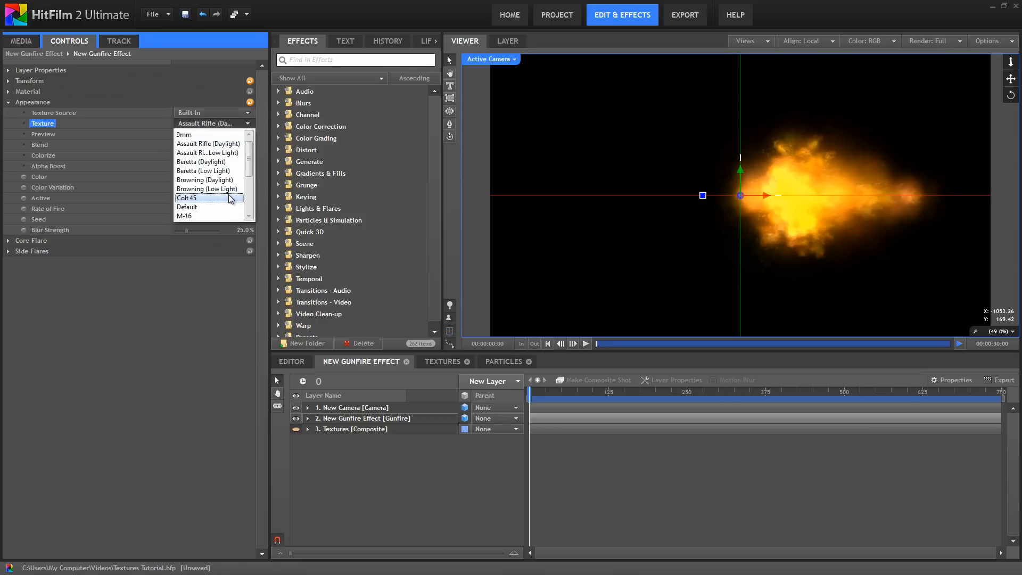
{"action": "left_click", "coordinate": [230, 198]}
{"action": "left_click", "coordinate": [242, 124]}
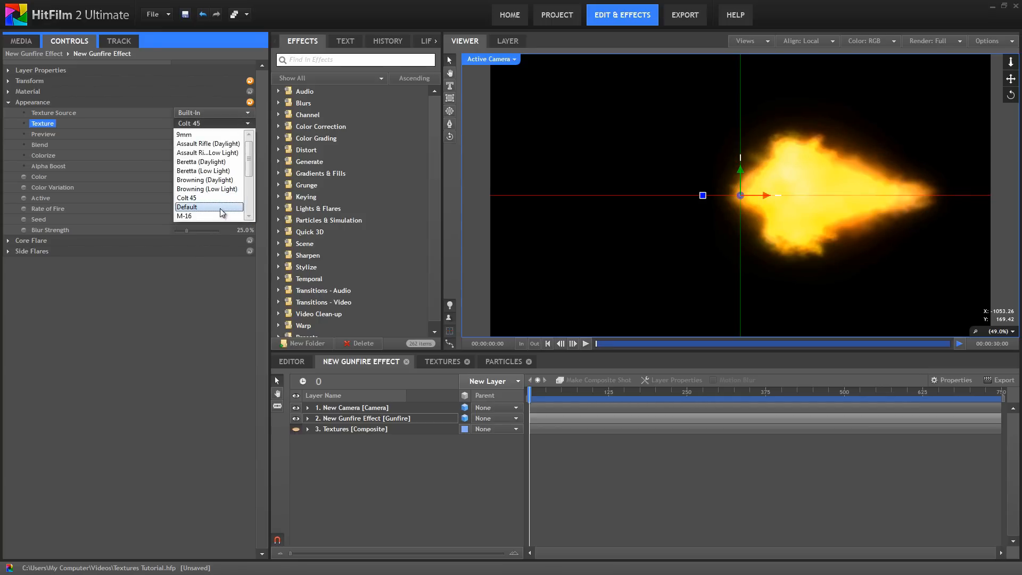
{"action": "left_click", "coordinate": [219, 207]}
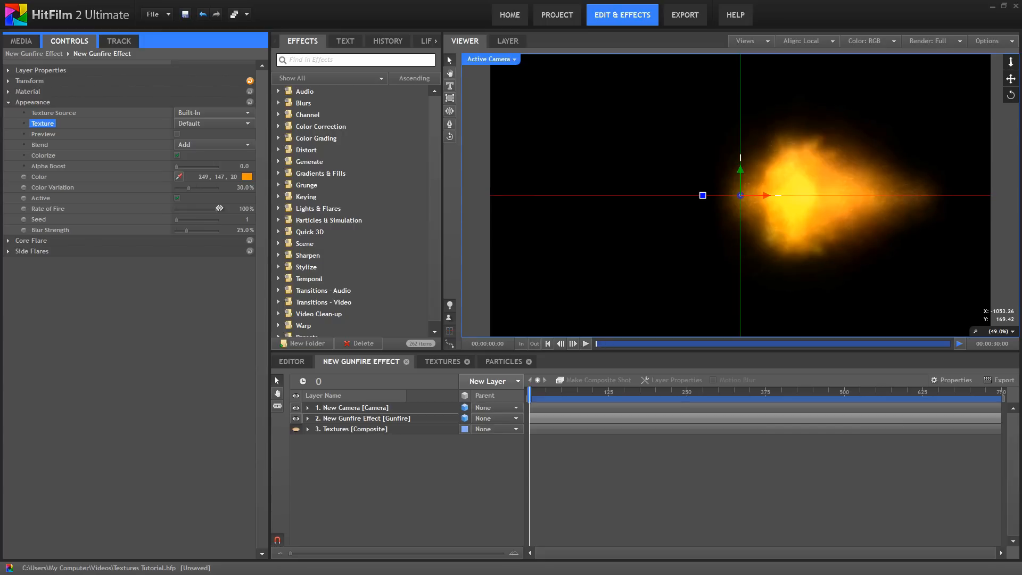
- Set the gunfire effect's texture source to Layer, leaving the source layer at None
{"action": "left_click", "coordinate": [236, 113]}
{"action": "left_click", "coordinate": [215, 133]}
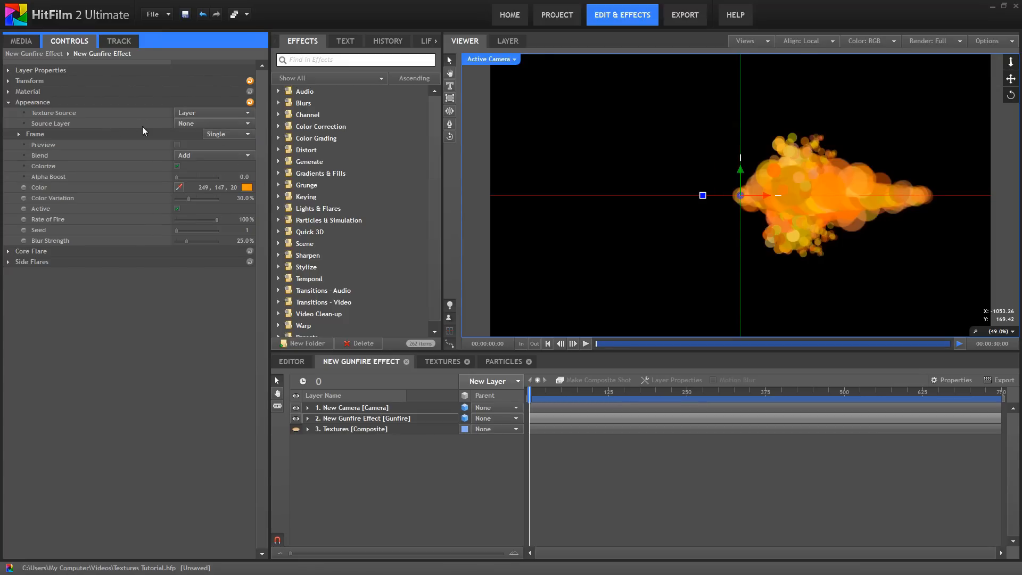
{"action": "left_click", "coordinate": [247, 122]}
{"action": "left_click", "coordinate": [242, 135]}
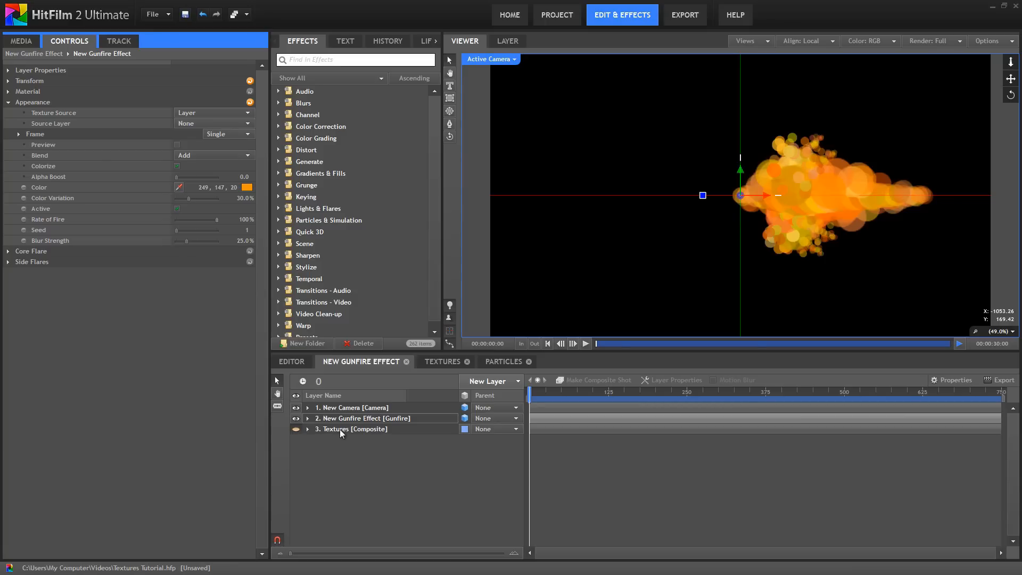
- Examine the texture images in the Textures composite by moving through different times on its timeline
{"action": "left_click", "coordinate": [444, 362]}
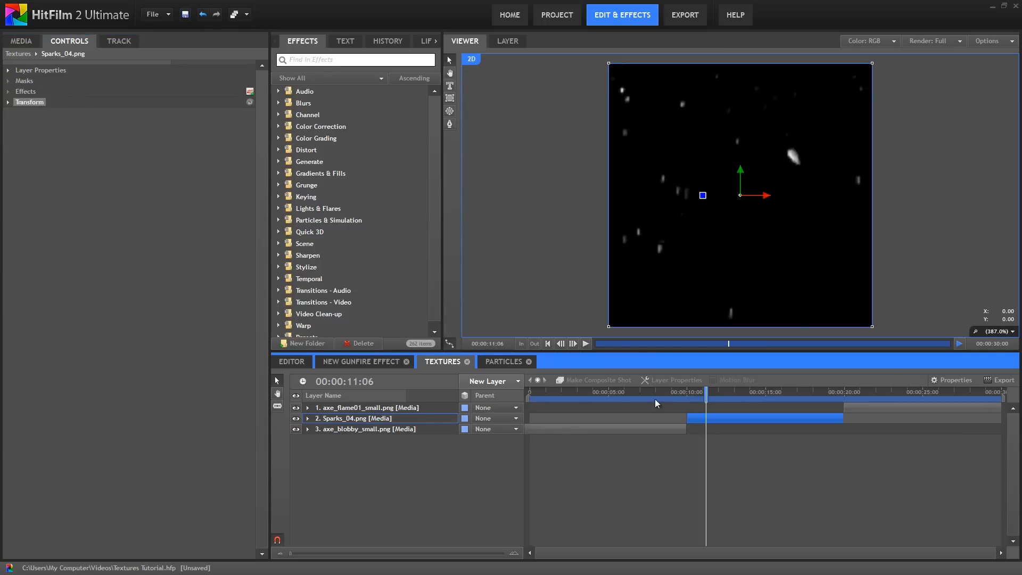
{"action": "left_click", "coordinate": [612, 394]}
{"action": "left_click_drag", "start_coordinate": [730, 393], "coordinate": [917, 394]}
{"action": "left_click", "coordinate": [584, 391]}
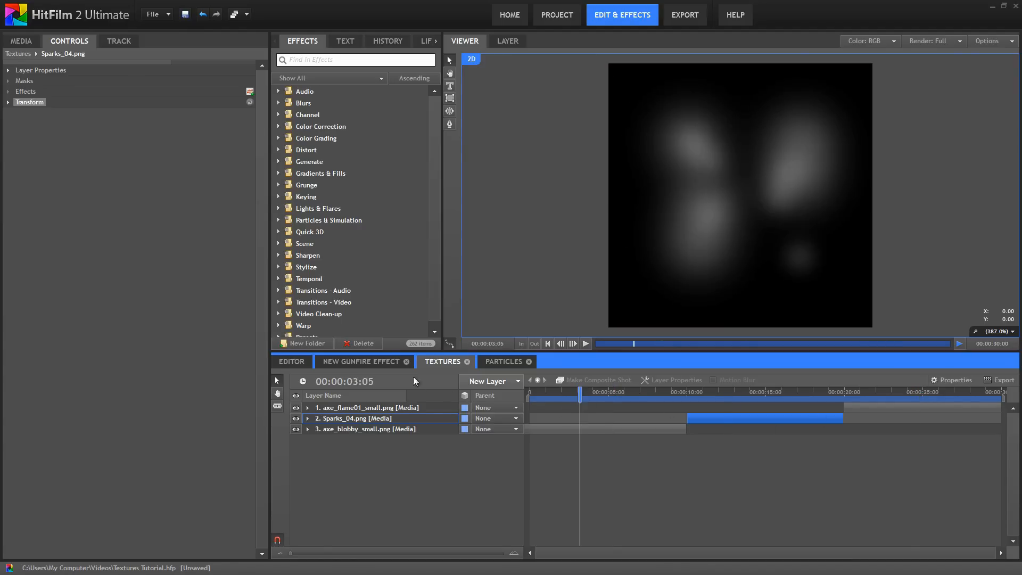
- Assign the Textures composite as the source layer for the gunfire effect's texture in the New Gunfire Effect composite
{"action": "left_click", "coordinate": [365, 361]}
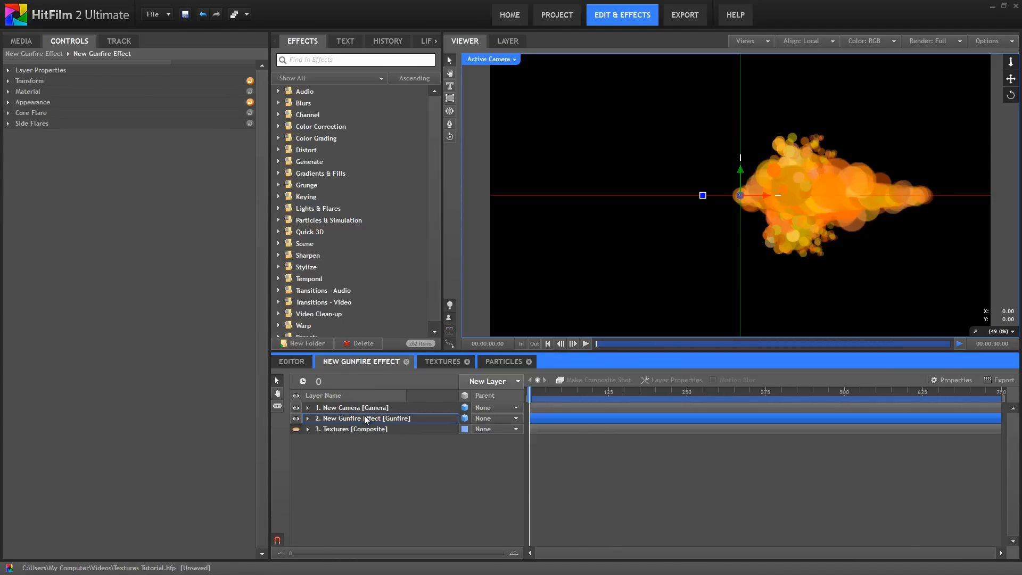
{"action": "left_click", "coordinate": [364, 417]}
{"action": "left_click", "coordinate": [8, 102]}
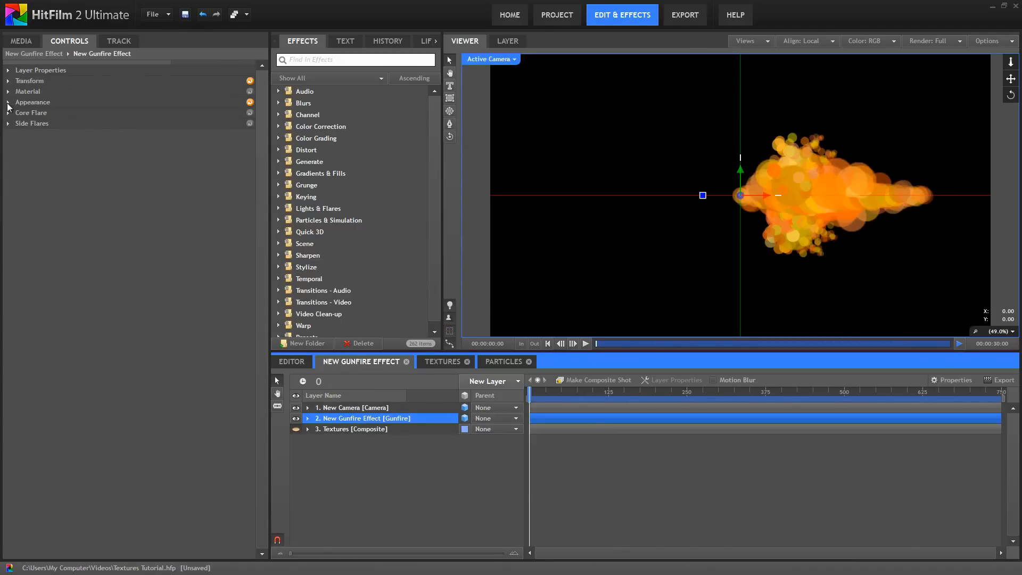
{"action": "left_click", "coordinate": [212, 123]}
{"action": "left_click", "coordinate": [193, 144]}
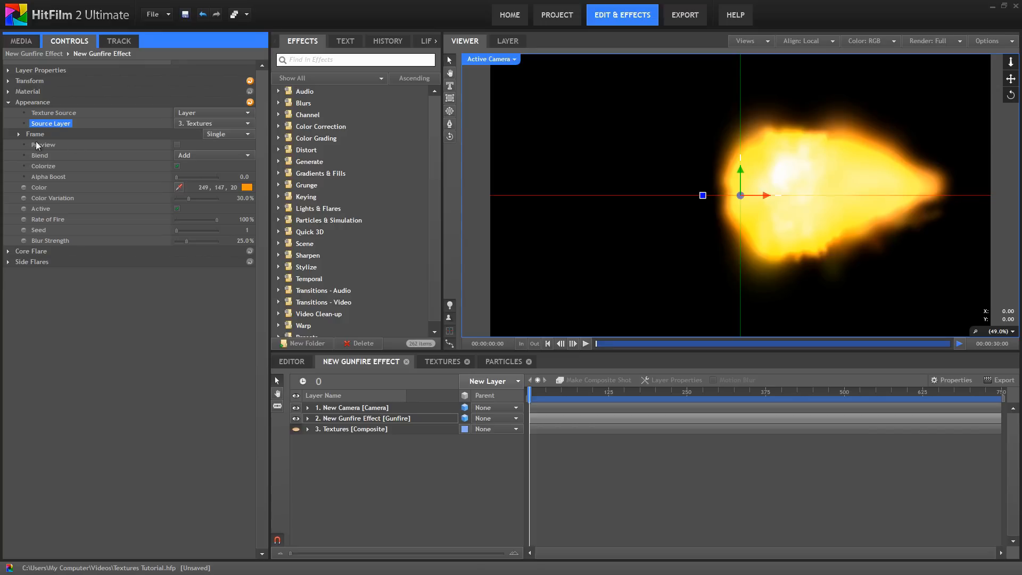
- Set the texture's frame number to 90, and switch its frame mode to Random
{"action": "left_click", "coordinate": [19, 134]}
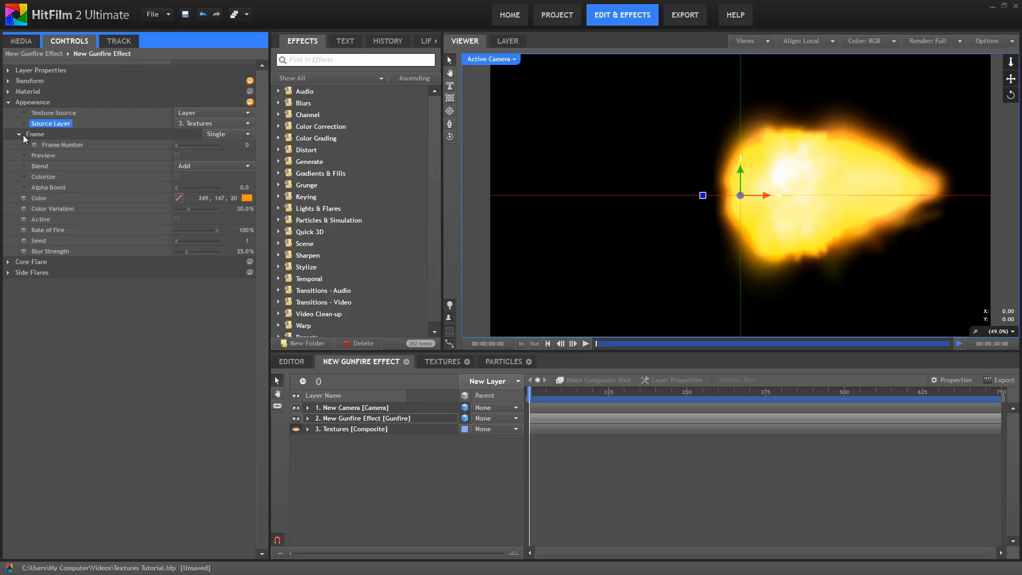
{"action": "left_click", "coordinate": [63, 145]}
{"action": "left_click_drag", "start_coordinate": [242, 147], "coordinate": [307, 158]}
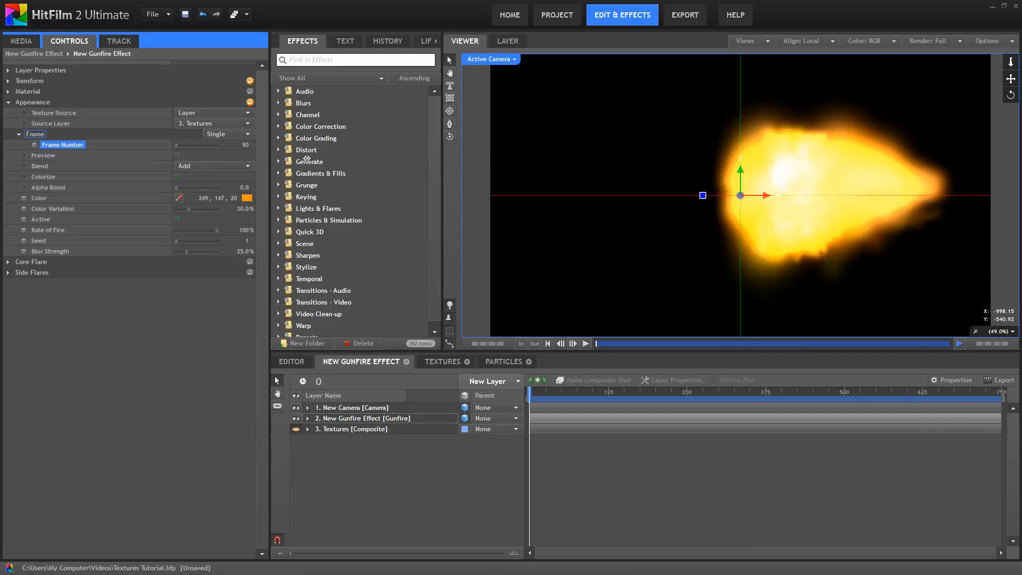
{"action": "left_click", "coordinate": [246, 134]}
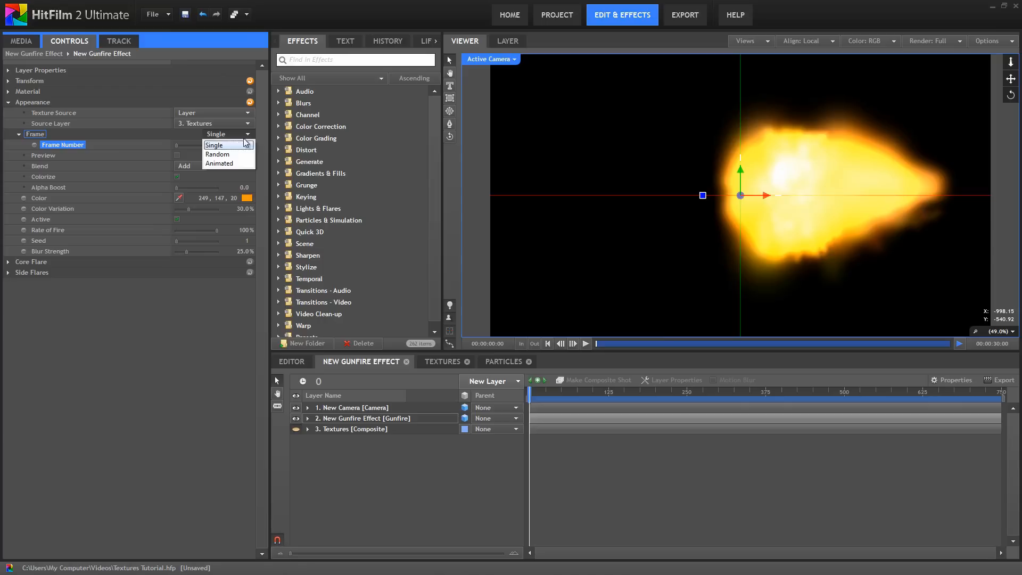
{"action": "left_click", "coordinate": [223, 155]}
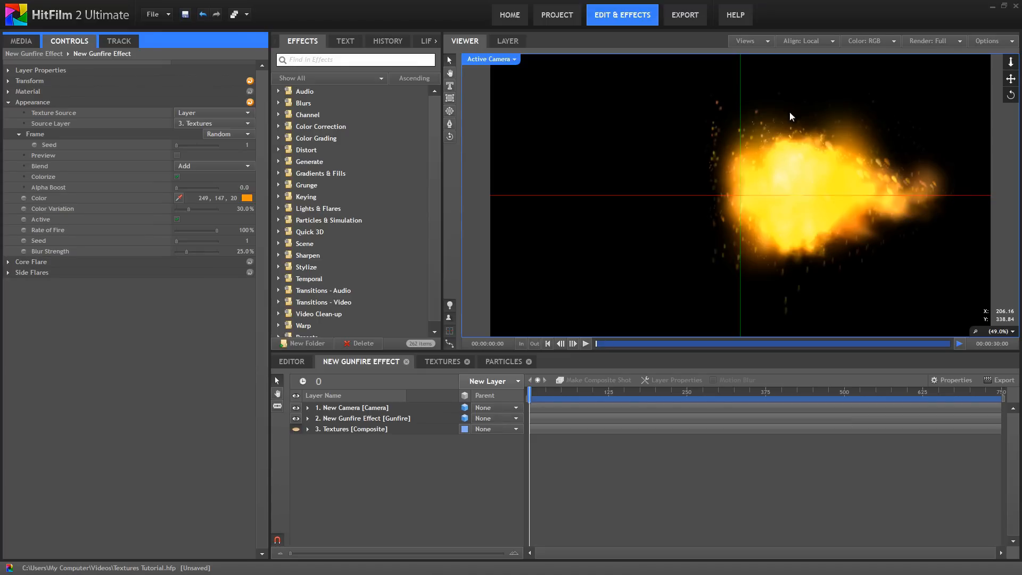
- In the Textures composite, shorten Sparks_04.png to end at about 13 seconds and extend axe_flame01_small.png to start there, and check the gunfire
{"action": "left_click", "coordinate": [440, 362]}
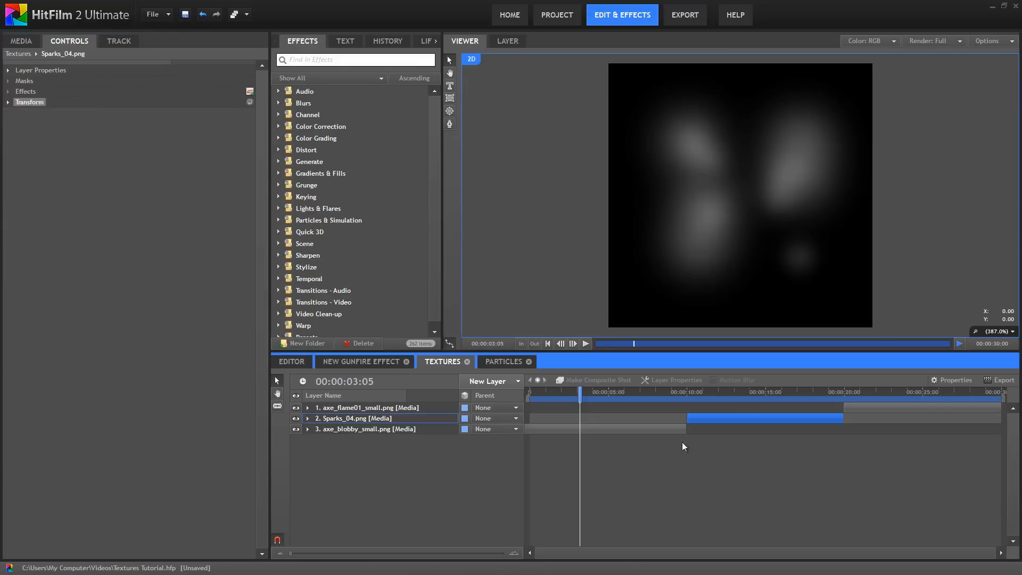
{"action": "left_click_drag", "start_coordinate": [843, 420], "coordinate": [737, 420]}
{"action": "left_click_drag", "start_coordinate": [846, 409], "coordinate": [739, 407]}
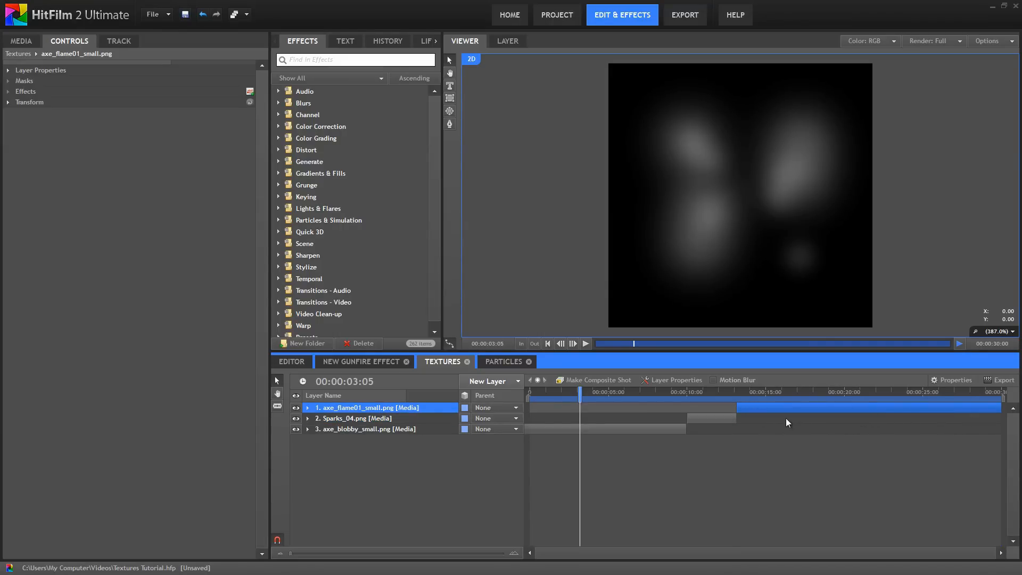
{"action": "left_click", "coordinate": [368, 362]}
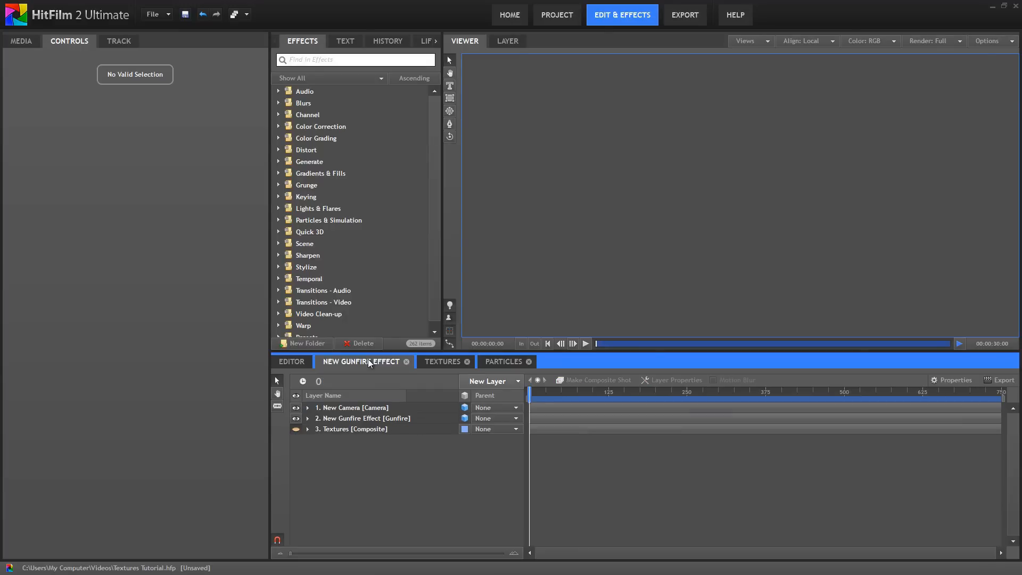
{"action": "left_click", "coordinate": [307, 43]}
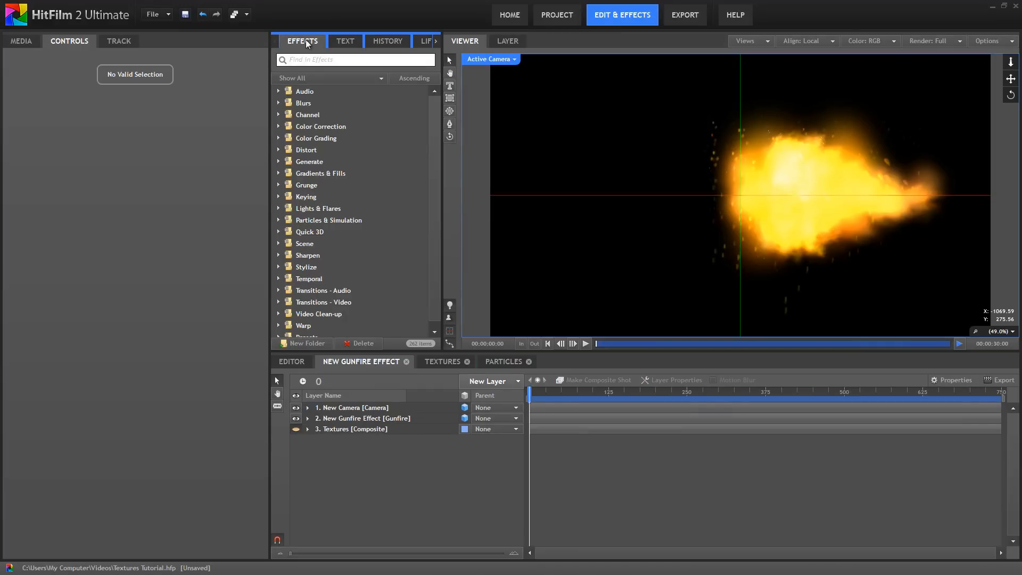
- Scale down the Sparks_04.png layer around its center in the Textures composite, and check the gunfire effect
{"action": "left_click", "coordinate": [443, 361]}
{"action": "left_click", "coordinate": [712, 392]}
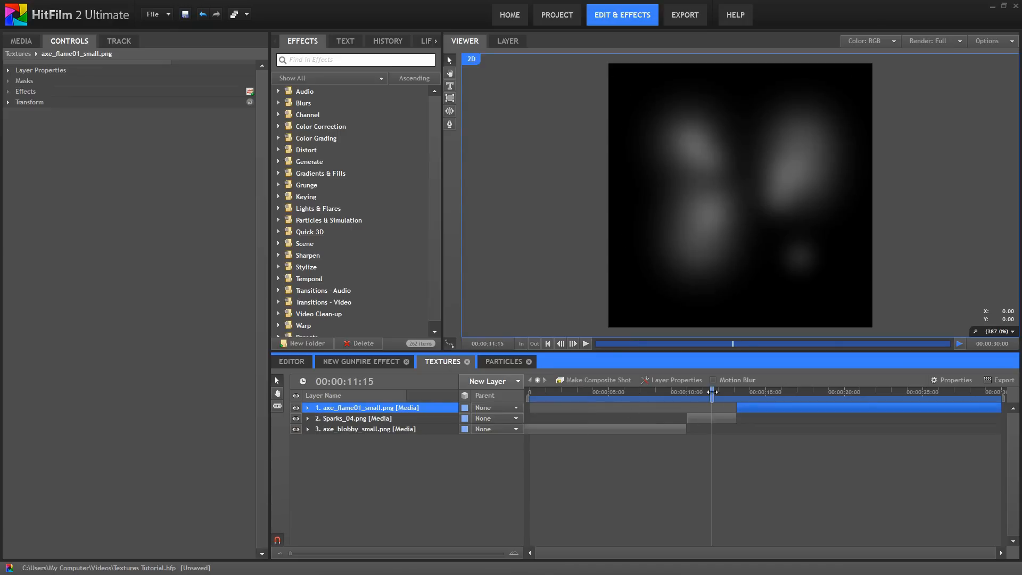
{"action": "left_click", "coordinate": [700, 418]}
{"action": "left_click_drag", "start_coordinate": [609, 327], "coordinate": [652, 297]}
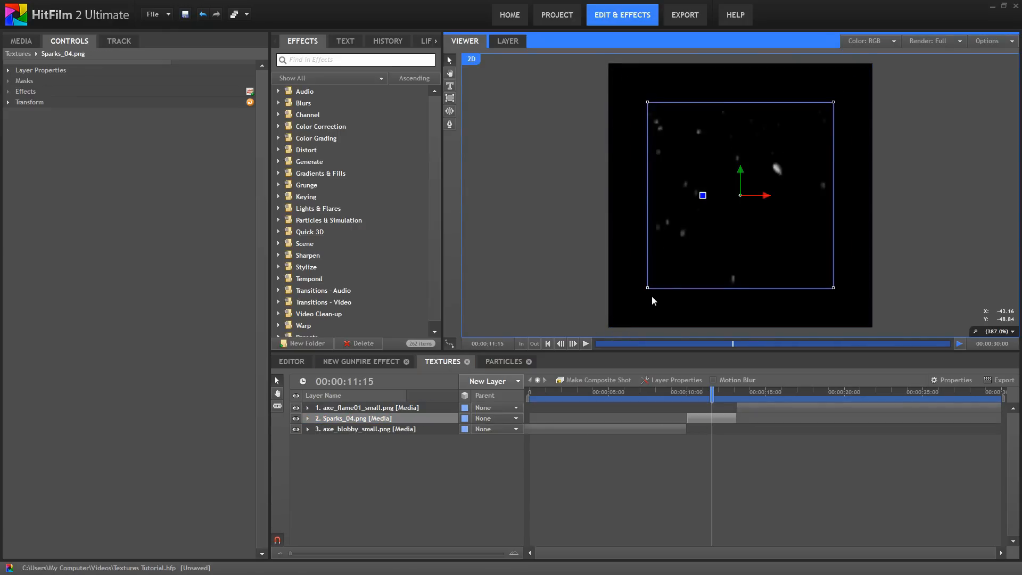
{"action": "left_click", "coordinate": [375, 361]}
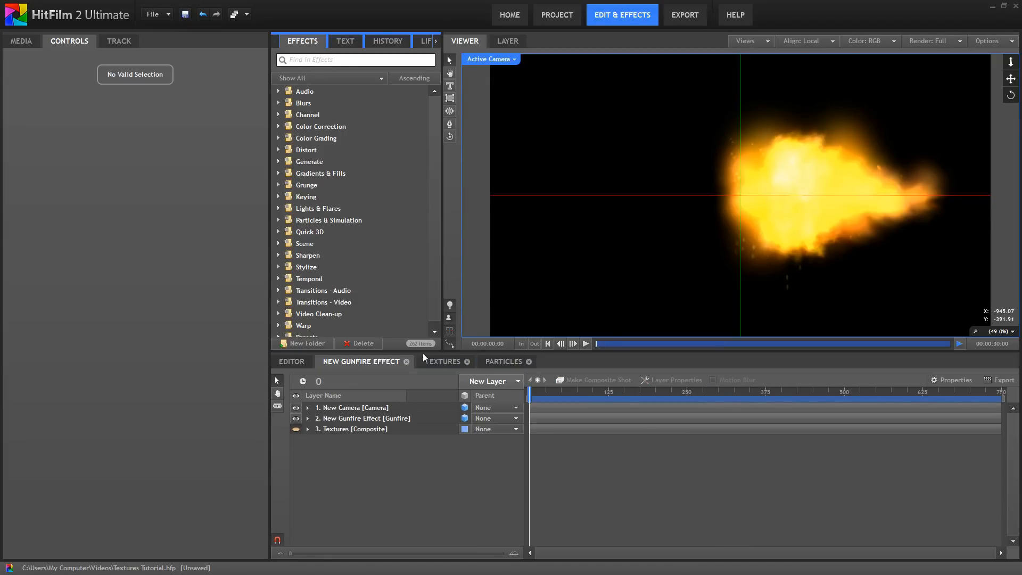
- Apply a Zoom Blur effect to the Sparks_04.png layer in the Textures composite and set its strength to 46
{"action": "left_click", "coordinate": [442, 362]}
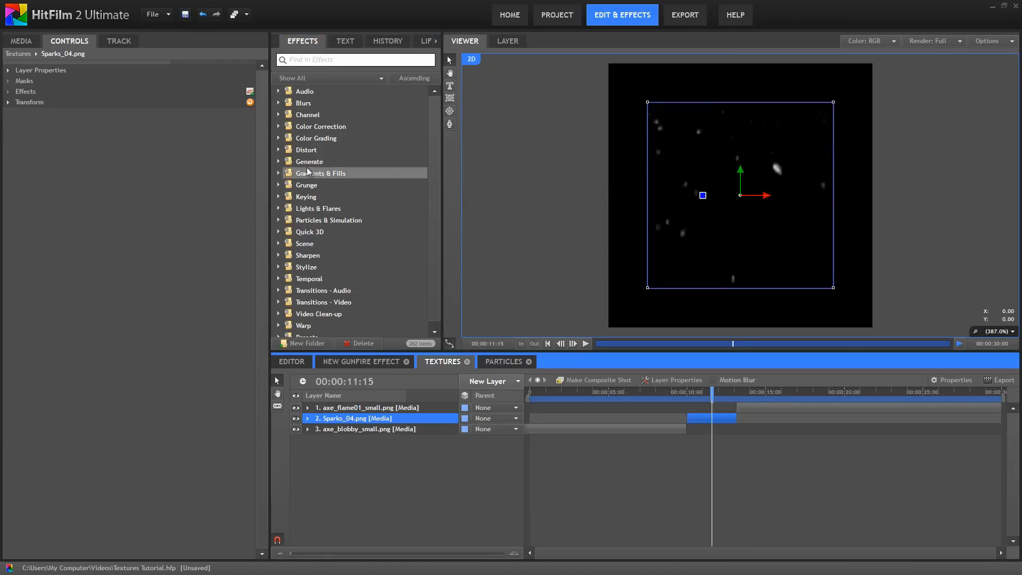
{"action": "left_click", "coordinate": [278, 104]}
{"action": "left_click_drag", "start_coordinate": [318, 186], "coordinate": [357, 419]}
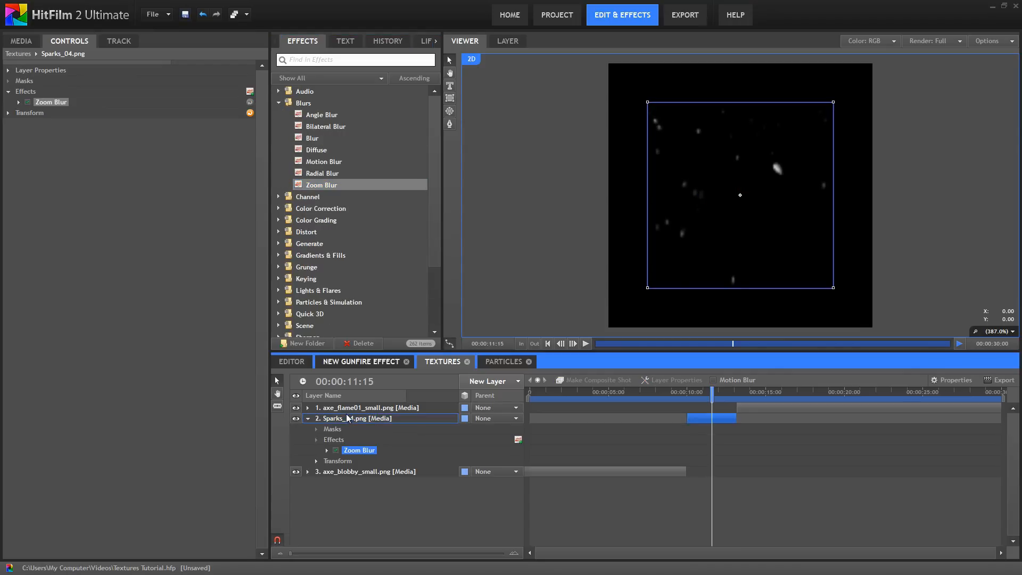
{"action": "left_click", "coordinate": [22, 105]}
{"action": "left_click_drag", "start_coordinate": [240, 124], "coordinate": [265, 125]}
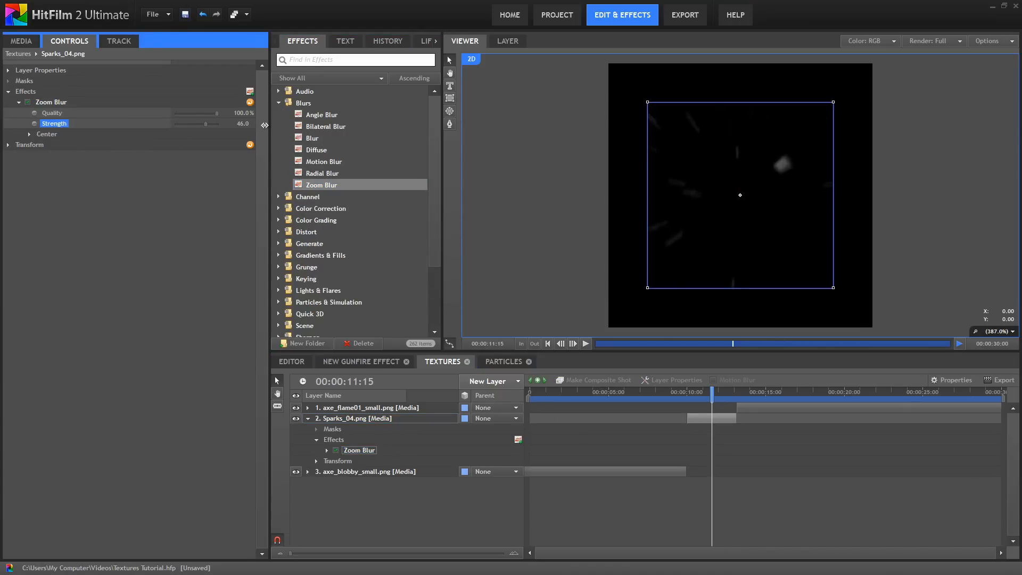
- Switch the New Gunfire Effect layer's texture frame mode to Animated
{"action": "left_click", "coordinate": [363, 362]}
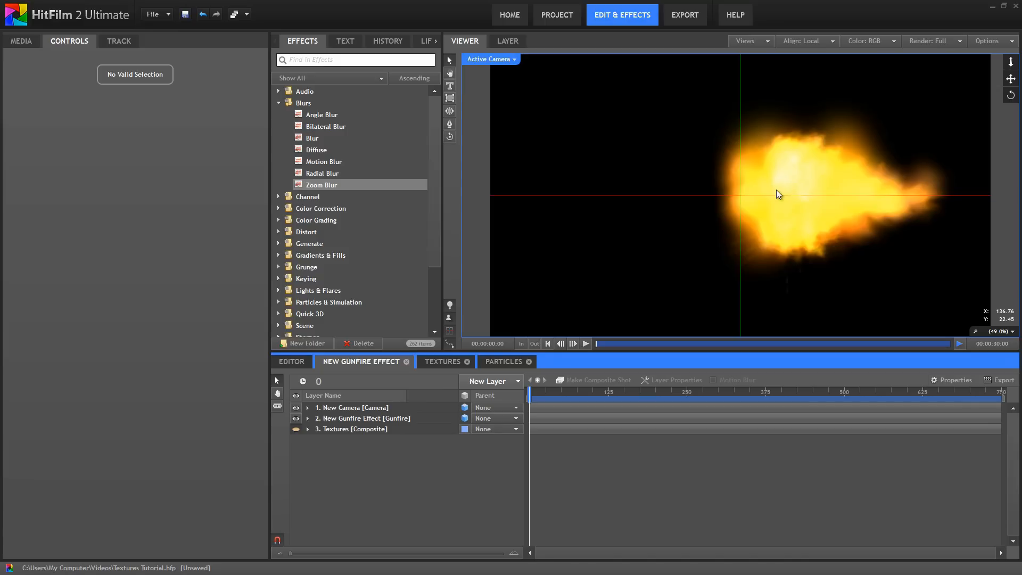
{"action": "left_click", "coordinate": [359, 418]}
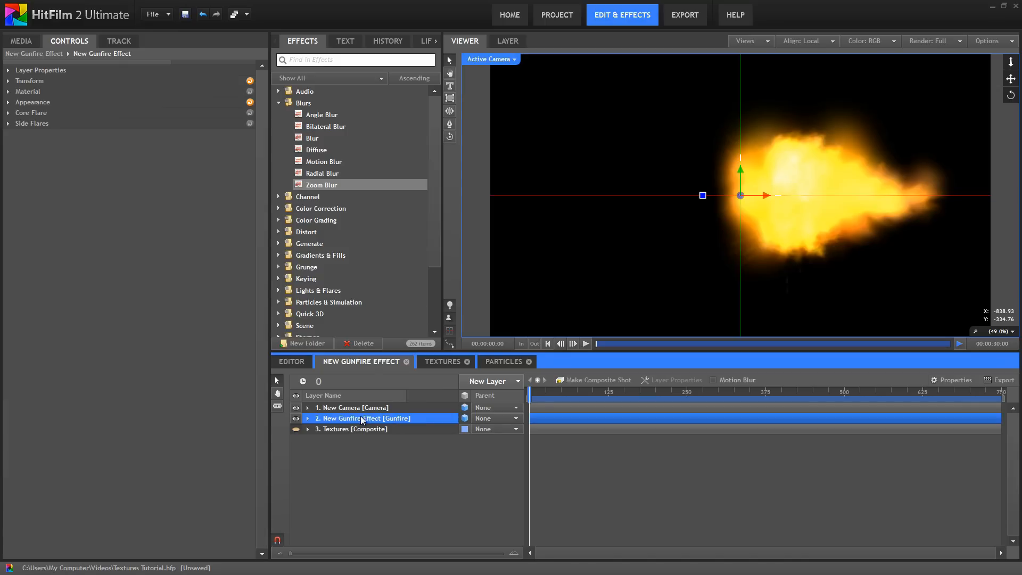
{"action": "left_click", "coordinate": [8, 102]}
{"action": "left_click", "coordinate": [245, 134]}
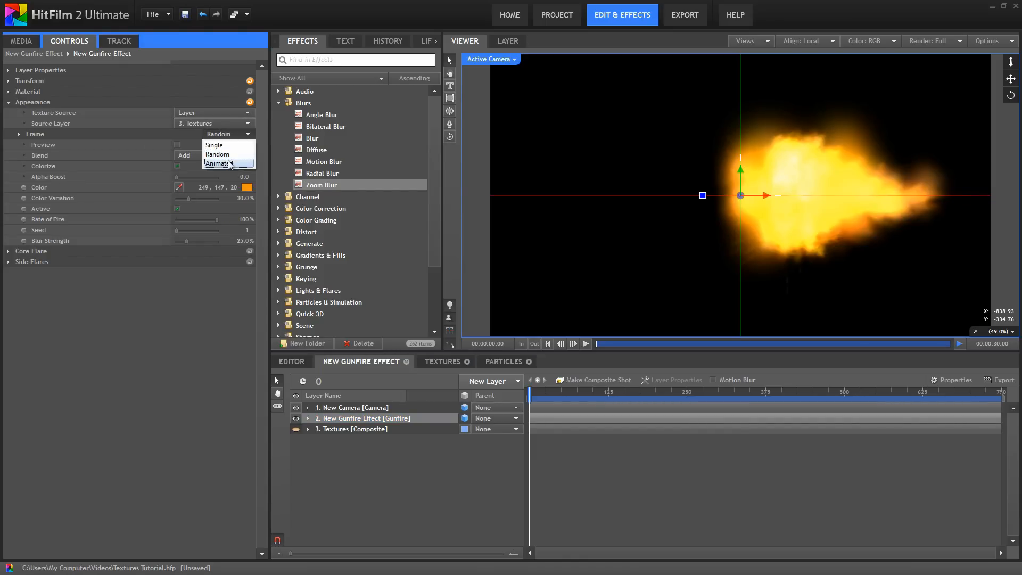
{"action": "left_click", "coordinate": [229, 162]}
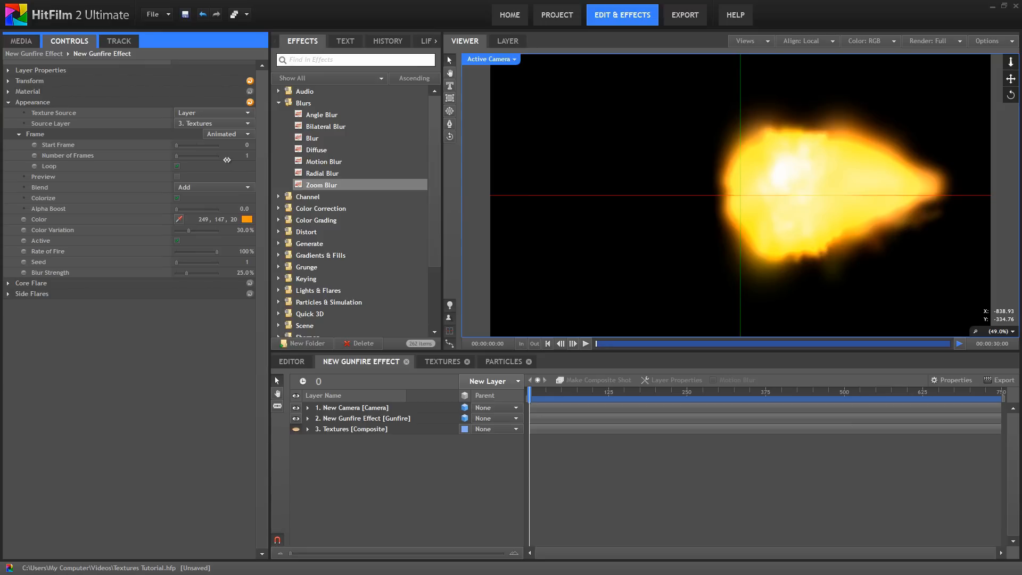
- Open the Particles composite and preview its particle simulation
{"action": "left_click", "coordinate": [507, 363]}
{"action": "left_click", "coordinate": [586, 344]}
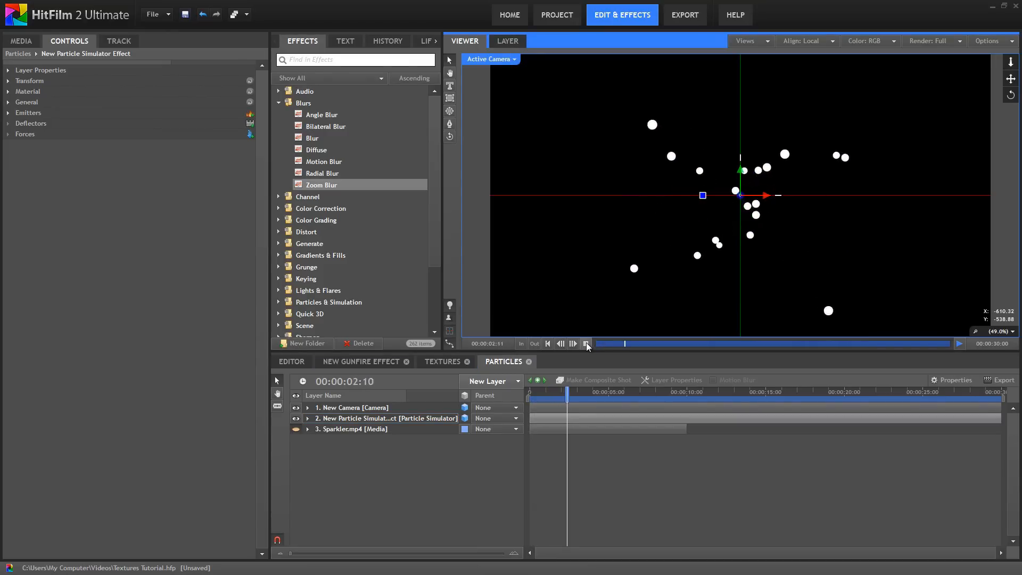
{"action": "left_click", "coordinate": [586, 344]}
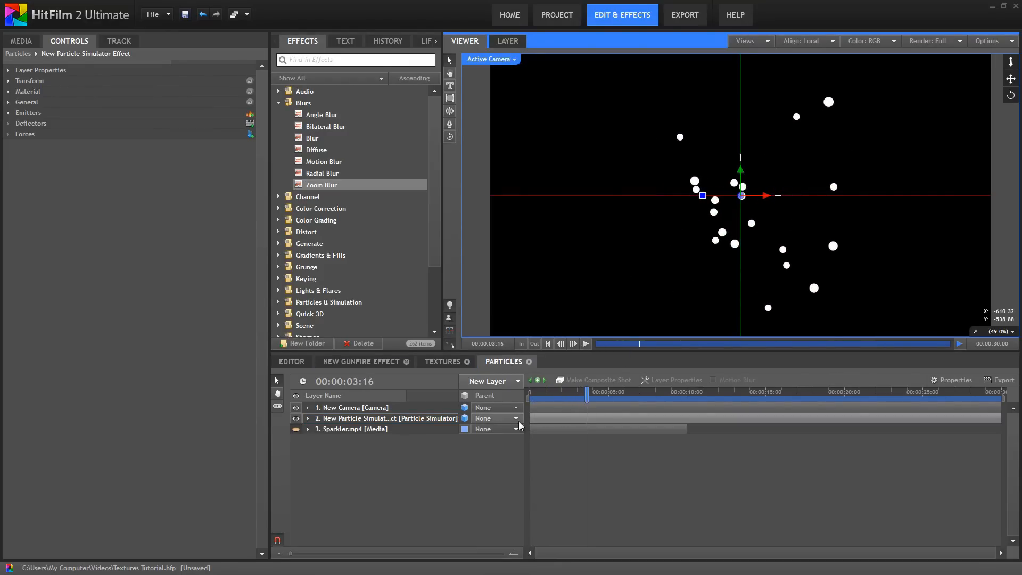
- Set the texture source to Layer in the particle system's appearance settings in the particle simulator
{"action": "left_click", "coordinate": [8, 113]}
{"action": "left_click", "coordinate": [18, 123]}
{"action": "left_click", "coordinate": [29, 166]}
{"action": "left_click", "coordinate": [40, 177]}
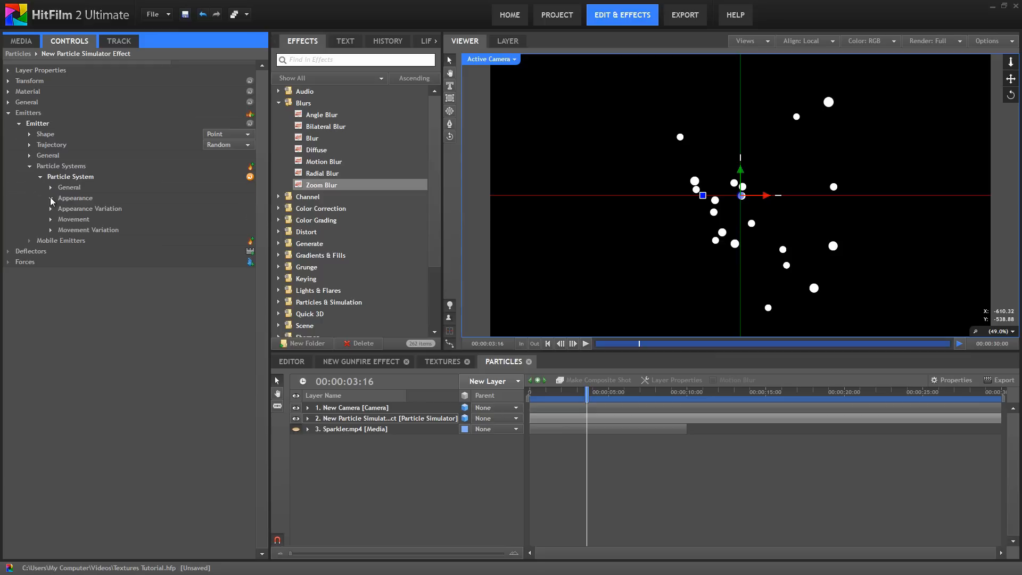
{"action": "left_click", "coordinate": [51, 198]}
{"action": "left_click", "coordinate": [213, 208]}
{"action": "left_click", "coordinate": [188, 228]}
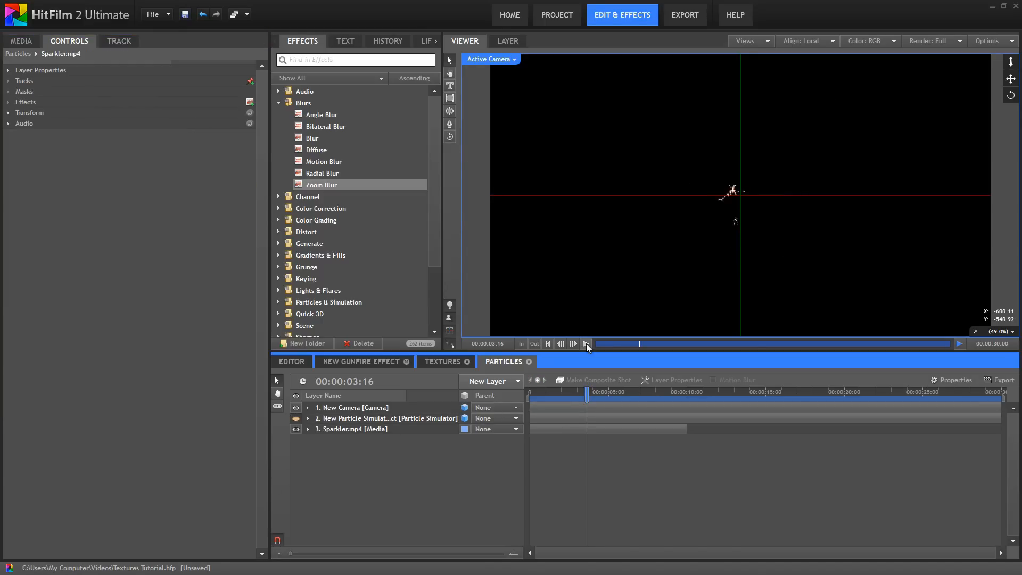
- Preview the Sparkler.mp4 layer, return to the start of the timeline, and hide that layer while showing the particle simulator
{"action": "left_click", "coordinate": [586, 344]}
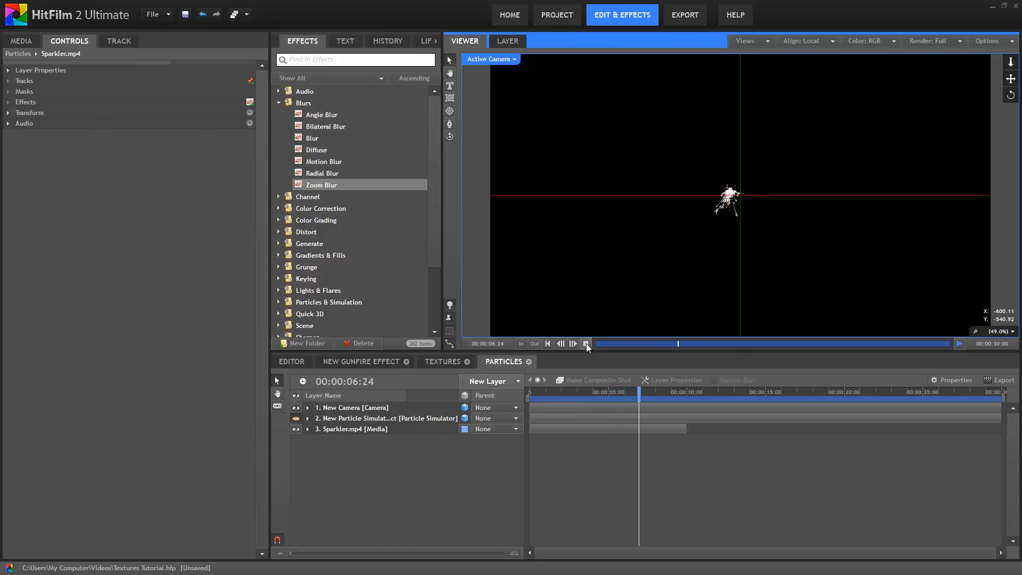
{"action": "left_click", "coordinate": [559, 431]}
{"action": "left_click_drag", "start_coordinate": [659, 401], "coordinate": [527, 402]}
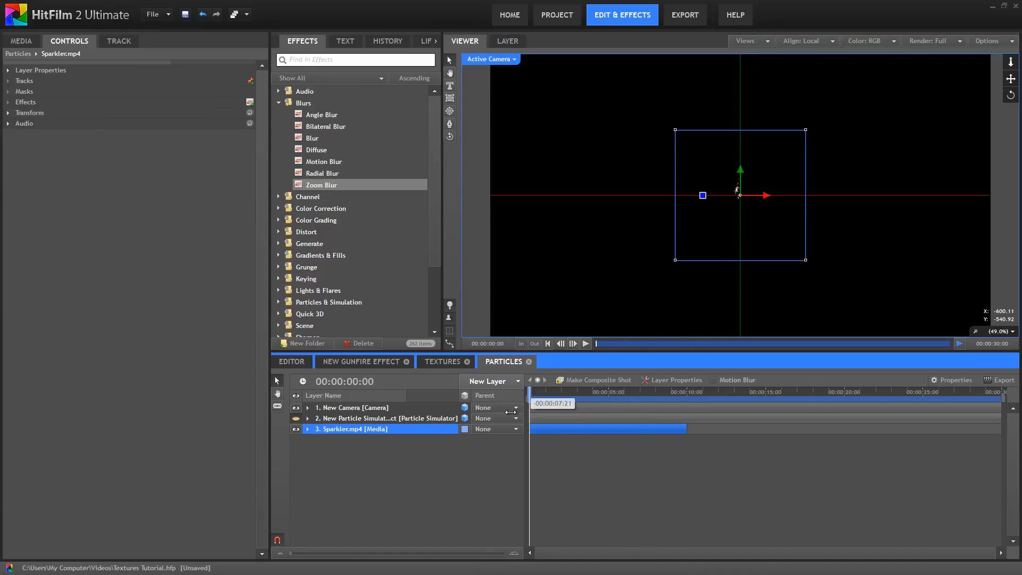
{"action": "left_click", "coordinate": [296, 429]}
{"action": "left_click", "coordinate": [296, 418]}
- Use the Sparkler.mp4 layer as the particle simulator's texture source layer, and preview the particles
{"action": "left_click", "coordinate": [343, 419]}
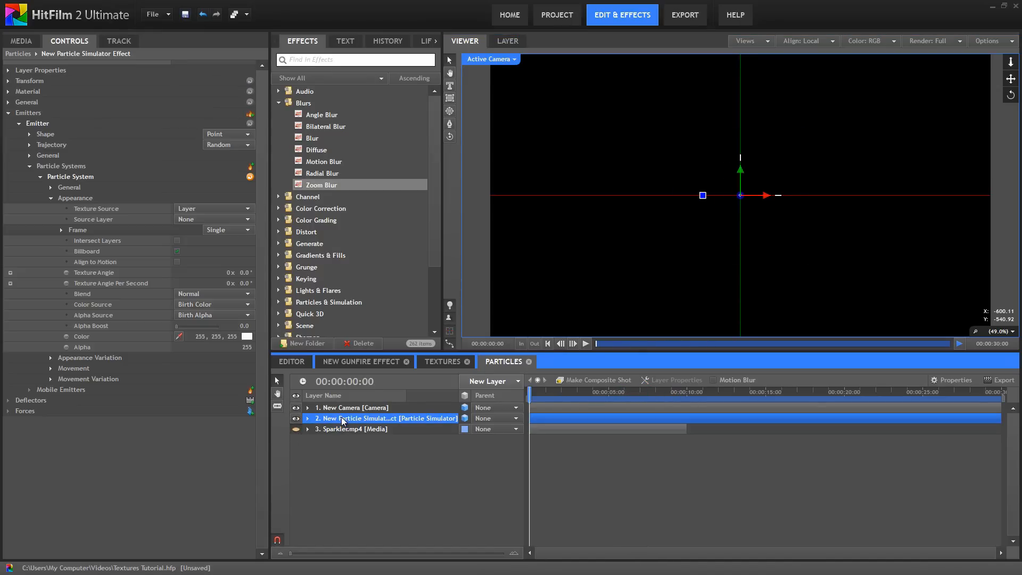
{"action": "left_click", "coordinate": [238, 219]}
{"action": "left_click", "coordinate": [198, 242]}
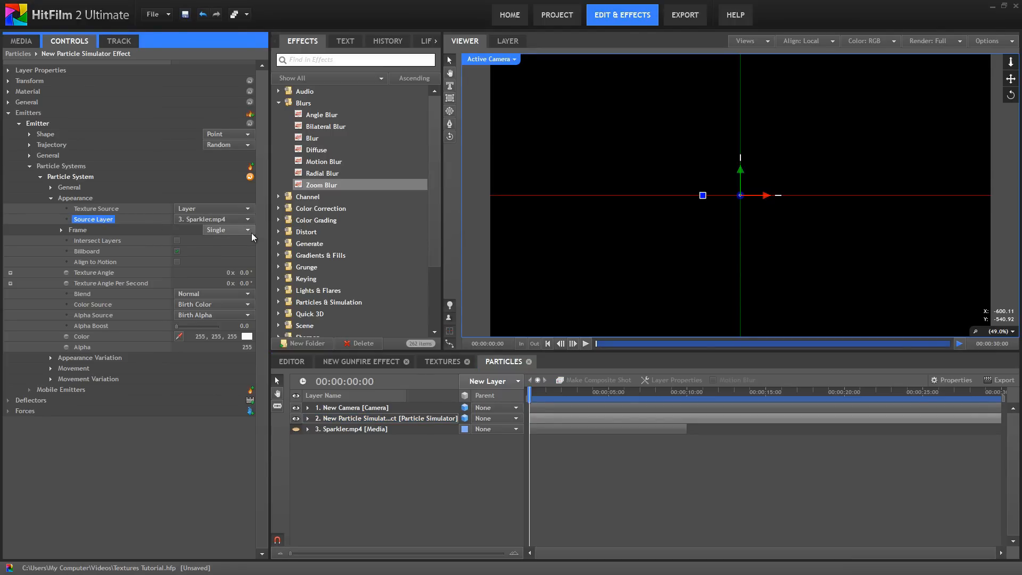
{"action": "left_click", "coordinate": [584, 344]}
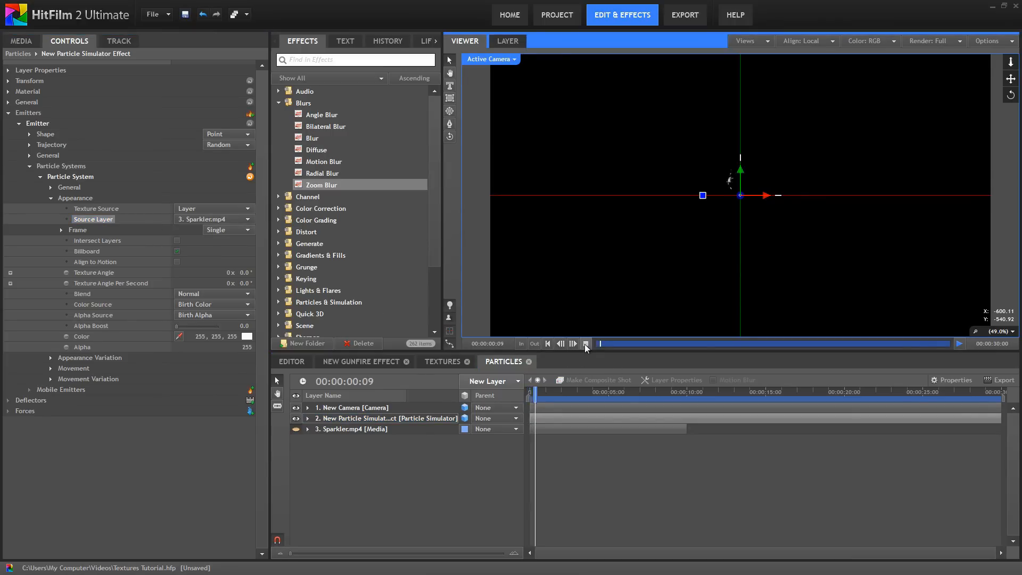
{"action": "left_click", "coordinate": [585, 343]}
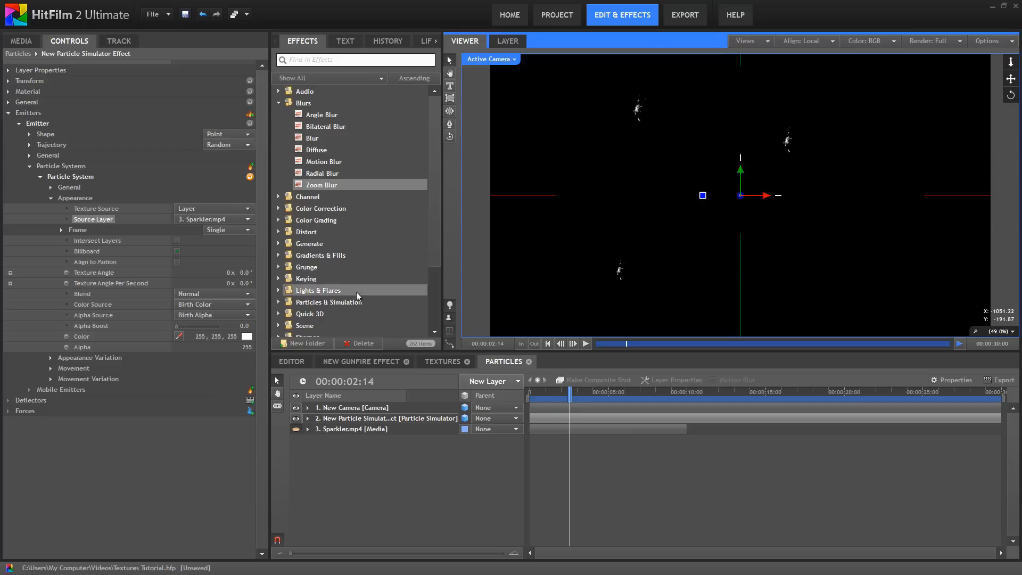
- Set the particle system's blend mode to Add, and preview the particles
{"action": "left_click", "coordinate": [245, 293]}
{"action": "left_click", "coordinate": [187, 315]}
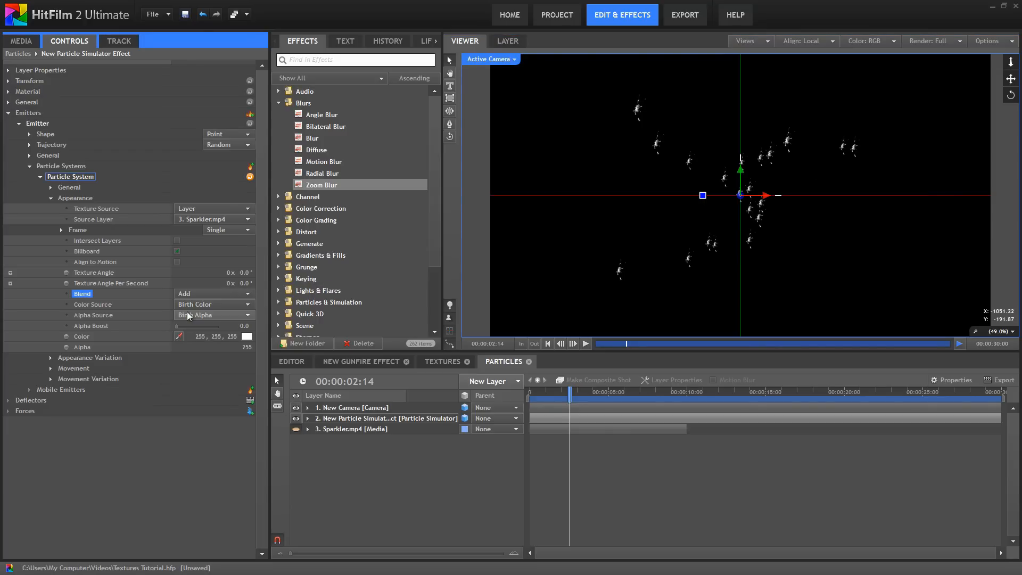
{"action": "left_click", "coordinate": [586, 344]}
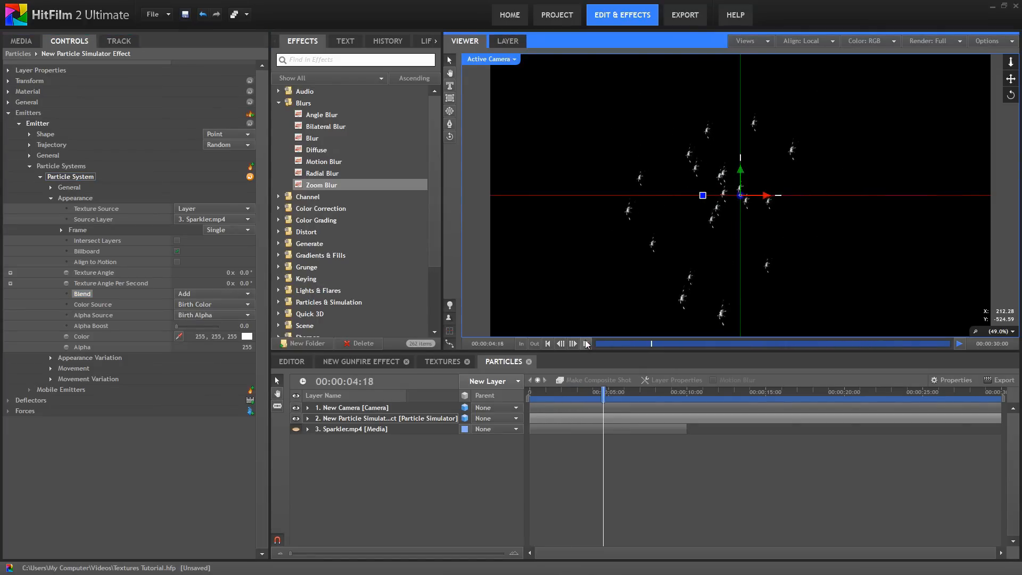
- At 00:00:00:14, switch the particle texture's frame mode to Animated and set its number of frames to 201
{"action": "left_click", "coordinate": [540, 394]}
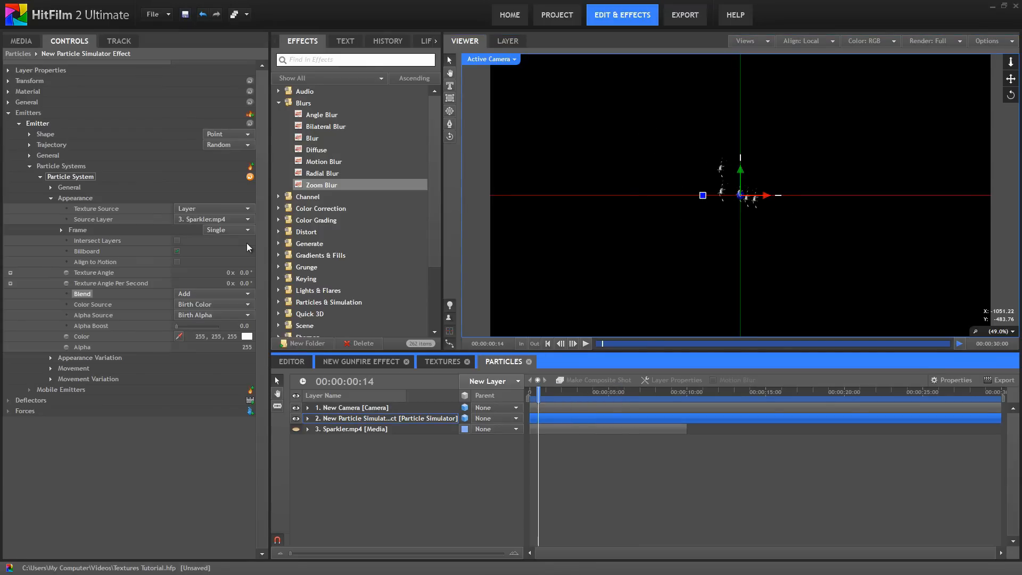
{"action": "left_click", "coordinate": [229, 229]}
{"action": "left_click", "coordinate": [223, 259]}
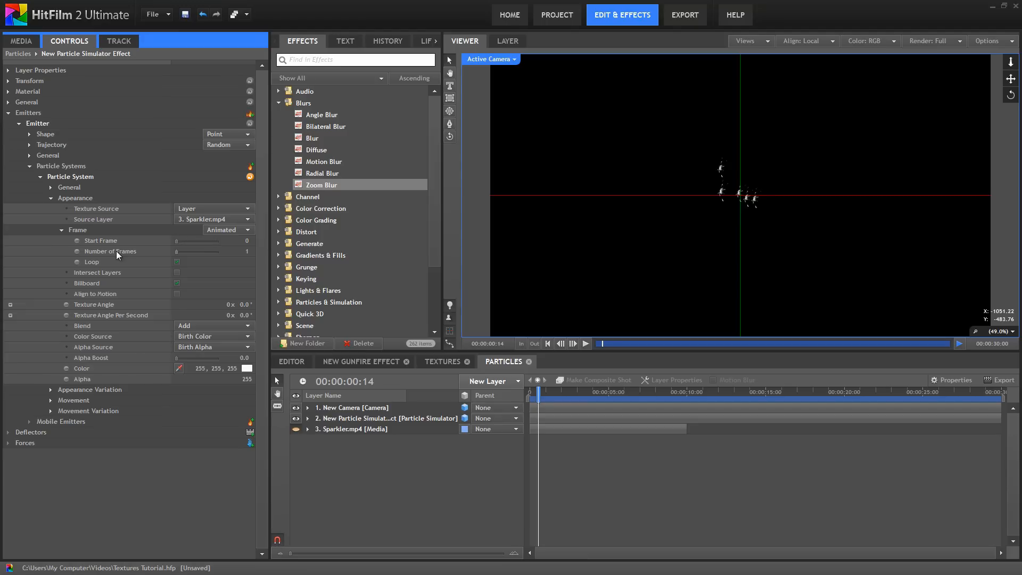
{"action": "left_click", "coordinate": [245, 253]}
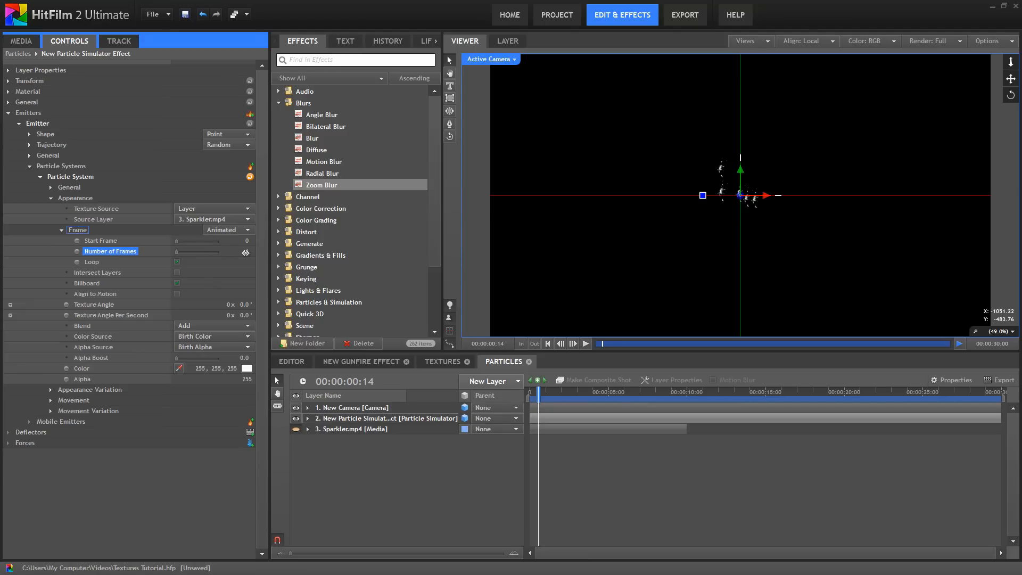
{"action": "left_click_drag", "start_coordinate": [245, 252], "coordinate": [351, 252]}
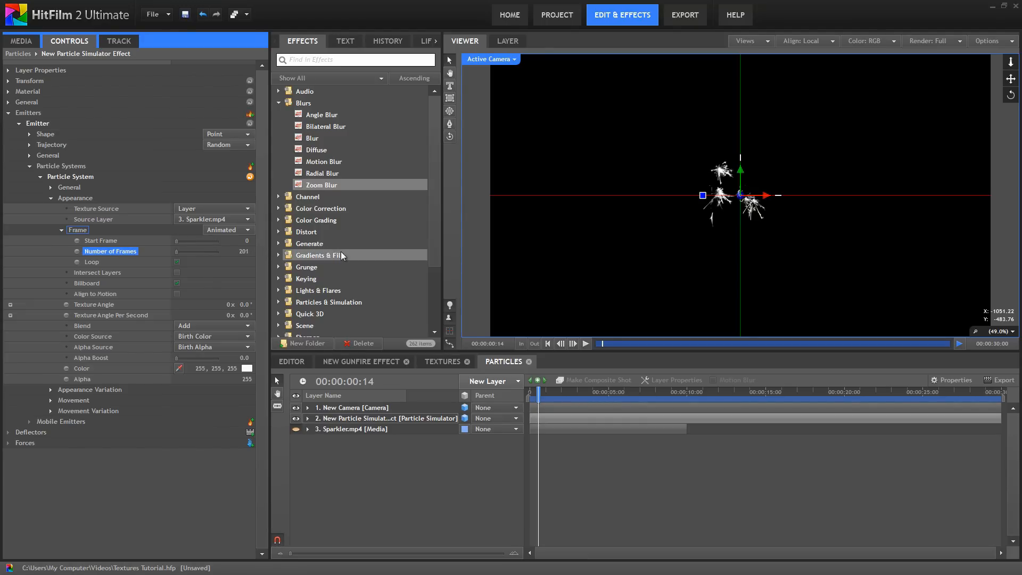
- Set the particle system's color source to Texture Color, and preview the sparkler particles
{"action": "left_click_drag", "start_coordinate": [538, 393], "coordinate": [528, 394]}
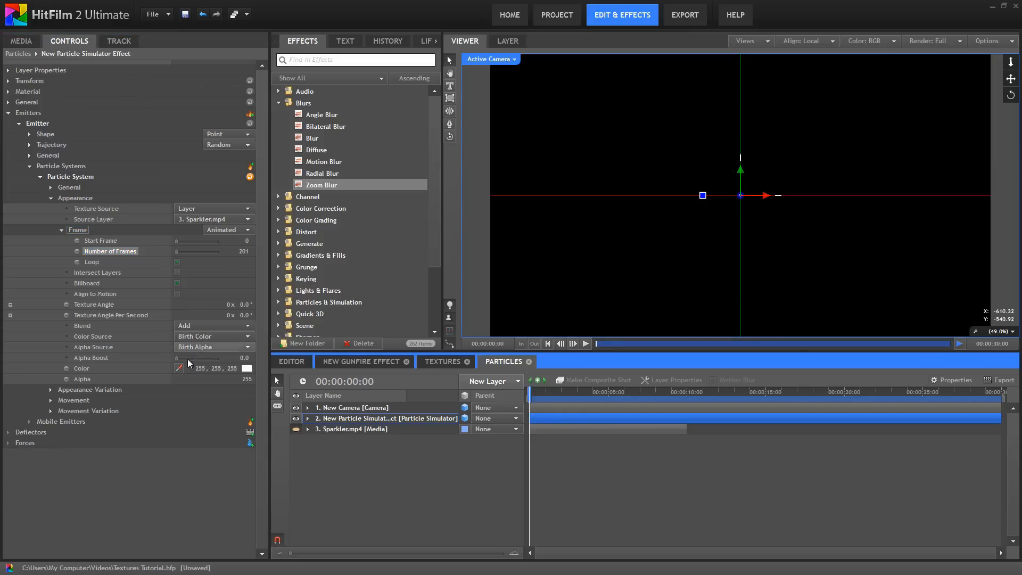
{"action": "left_click", "coordinate": [239, 336]}
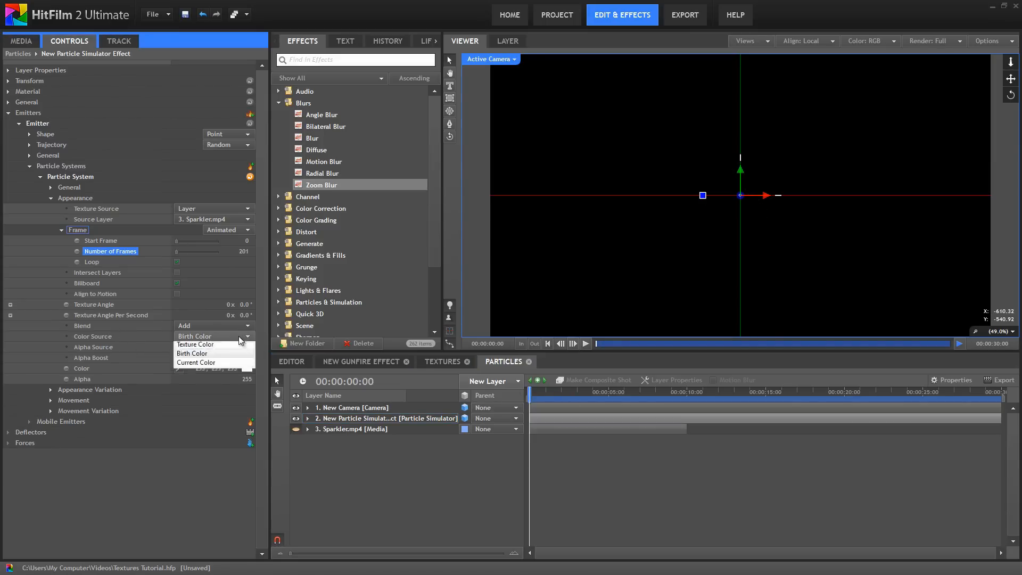
{"action": "left_click", "coordinate": [197, 348]}
{"action": "left_click_drag", "start_coordinate": [554, 392], "coordinate": [564, 392]}
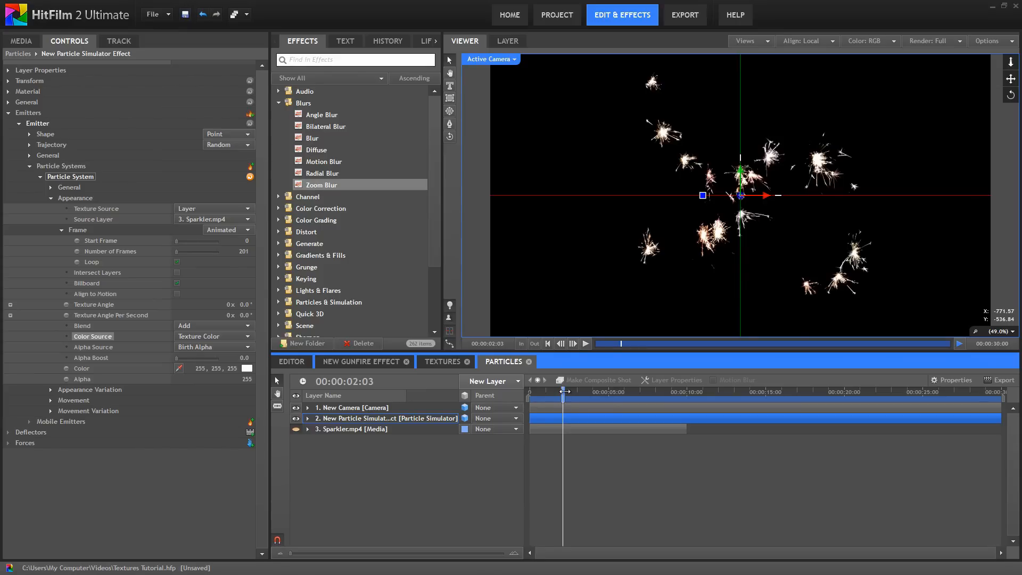
{"action": "left_click", "coordinate": [585, 343]}
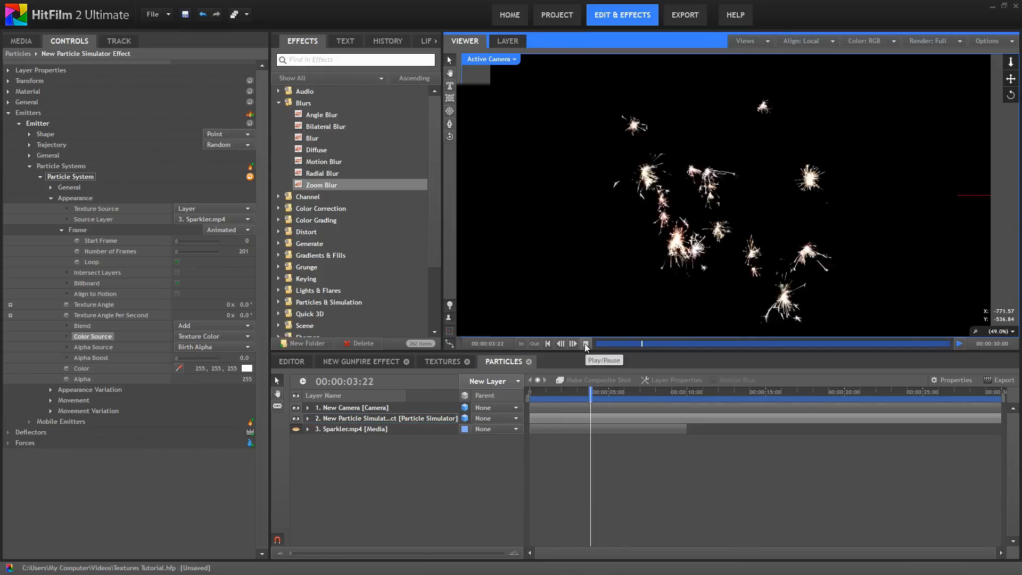
{"action": "left_click", "coordinate": [586, 343]}
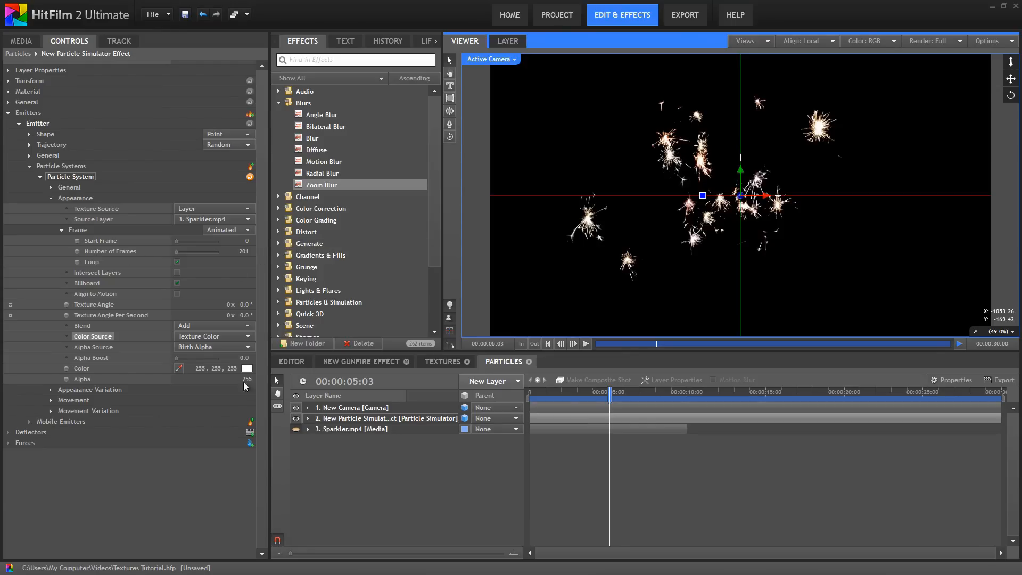
- Set the particles' life to 0.5 s in the movement settings, and preview the simulation from near the start
{"action": "left_click", "coordinate": [51, 400]}
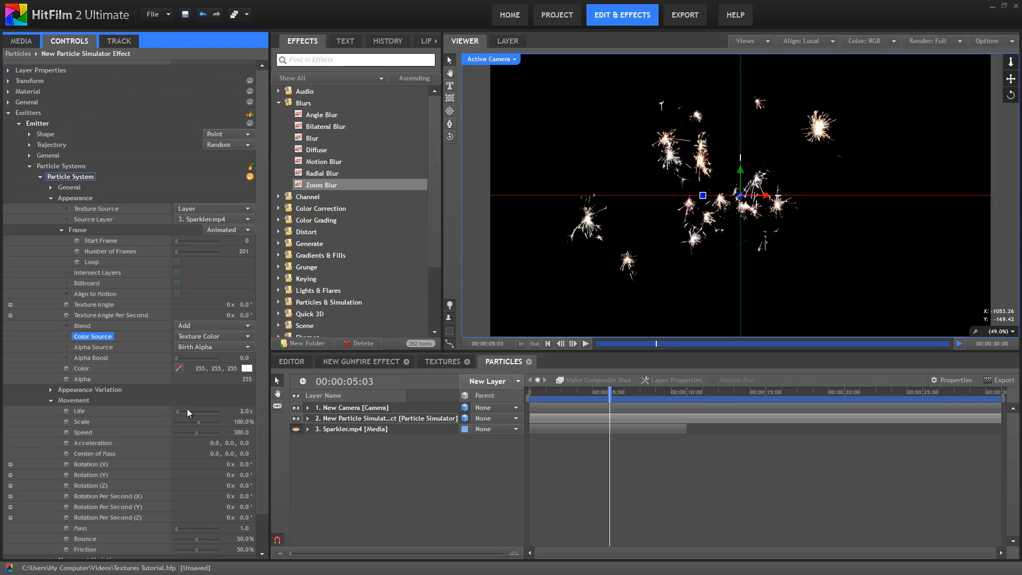
{"action": "left_click", "coordinate": [242, 411]}
{"action": "type", "text": "0.5"}
{"action": "key", "text": "Return"}
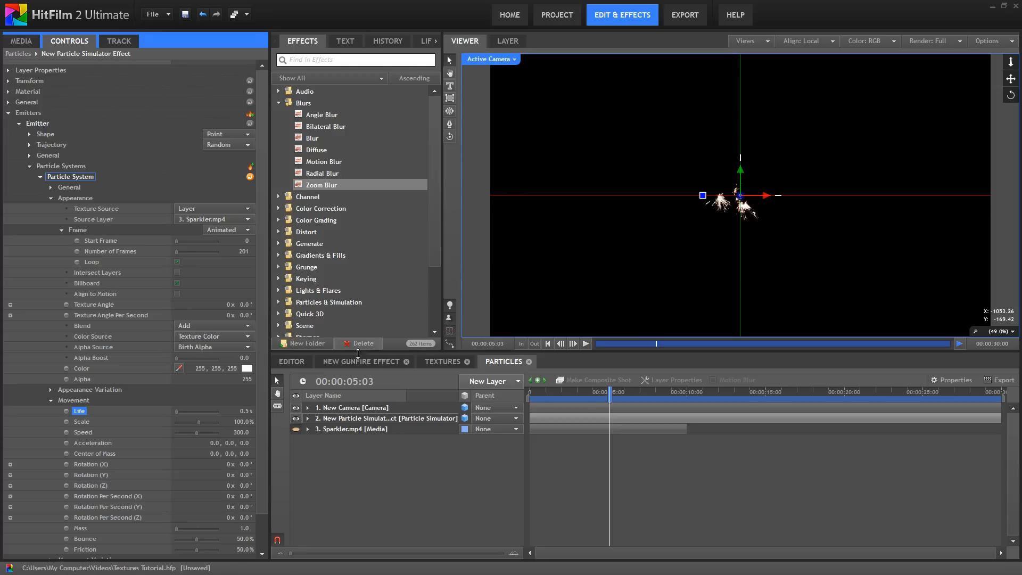
{"action": "left_click", "coordinate": [585, 343]}
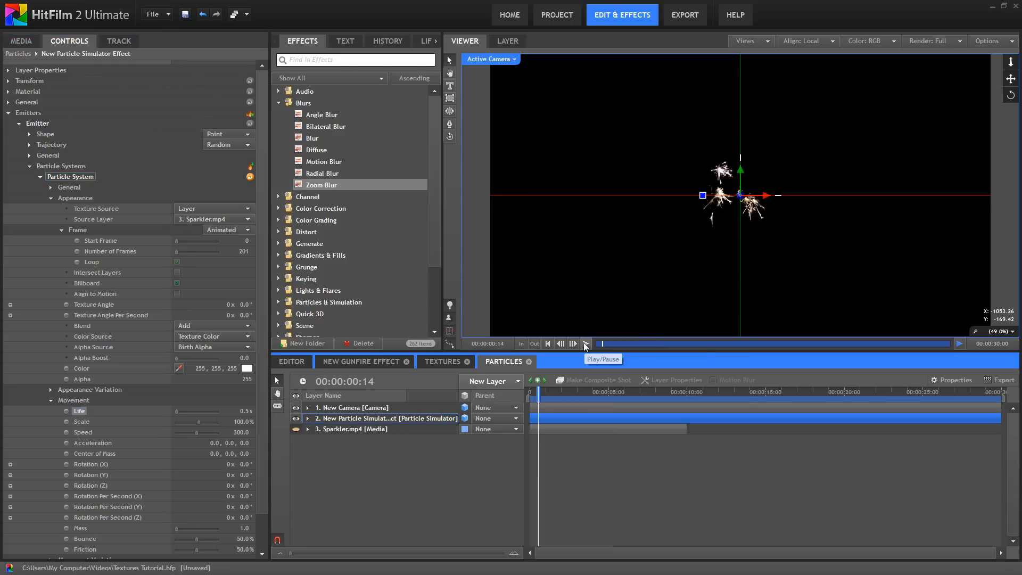
{"action": "left_click", "coordinate": [585, 345]}
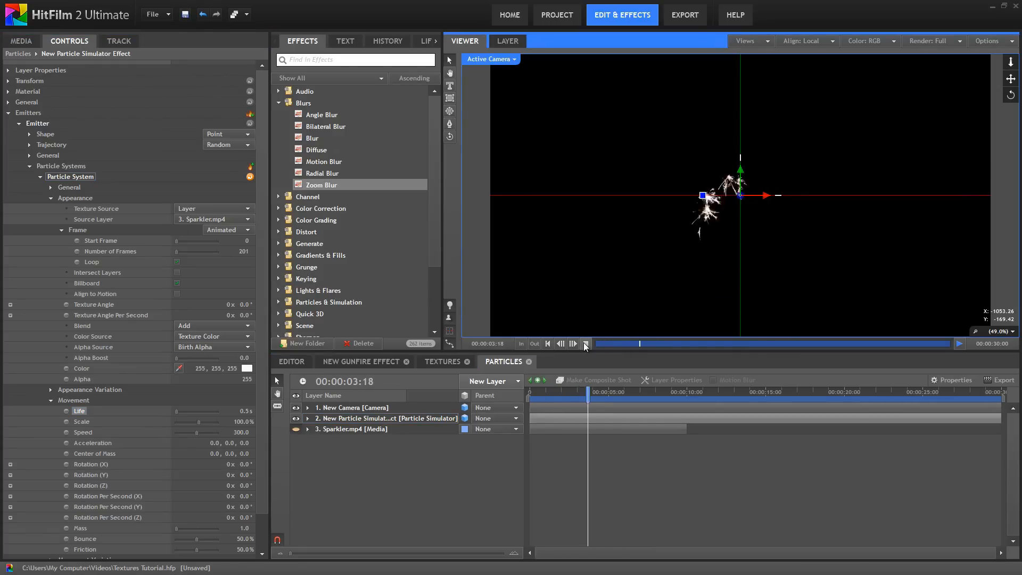
{"action": "left_click", "coordinate": [585, 344]}
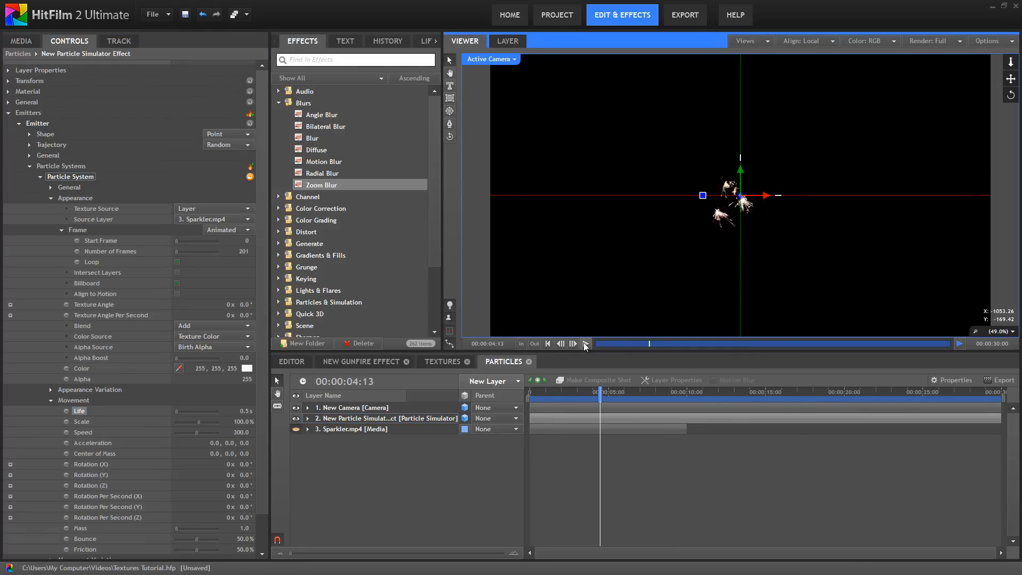
{"action": "left_click", "coordinate": [120, 253]}
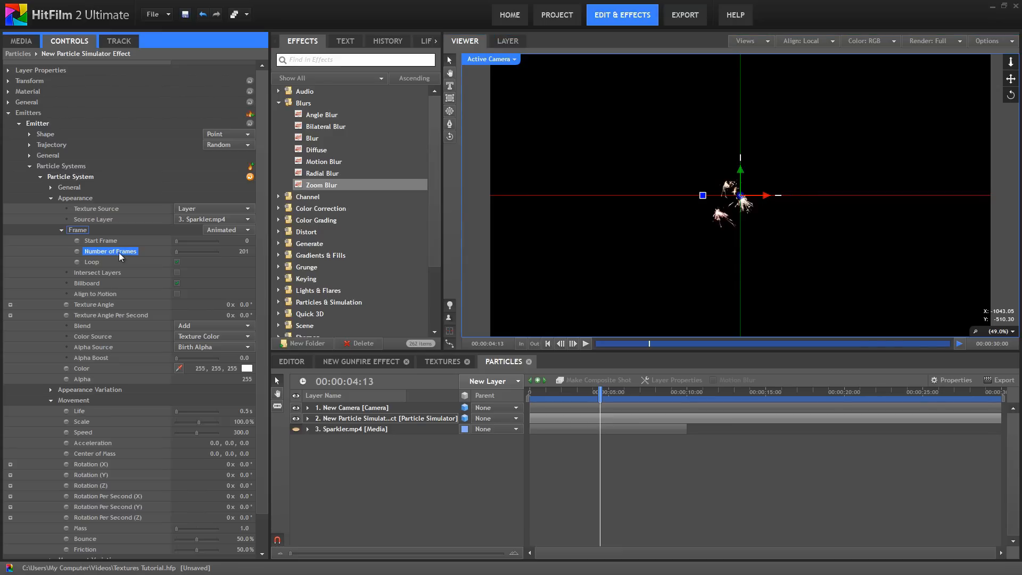